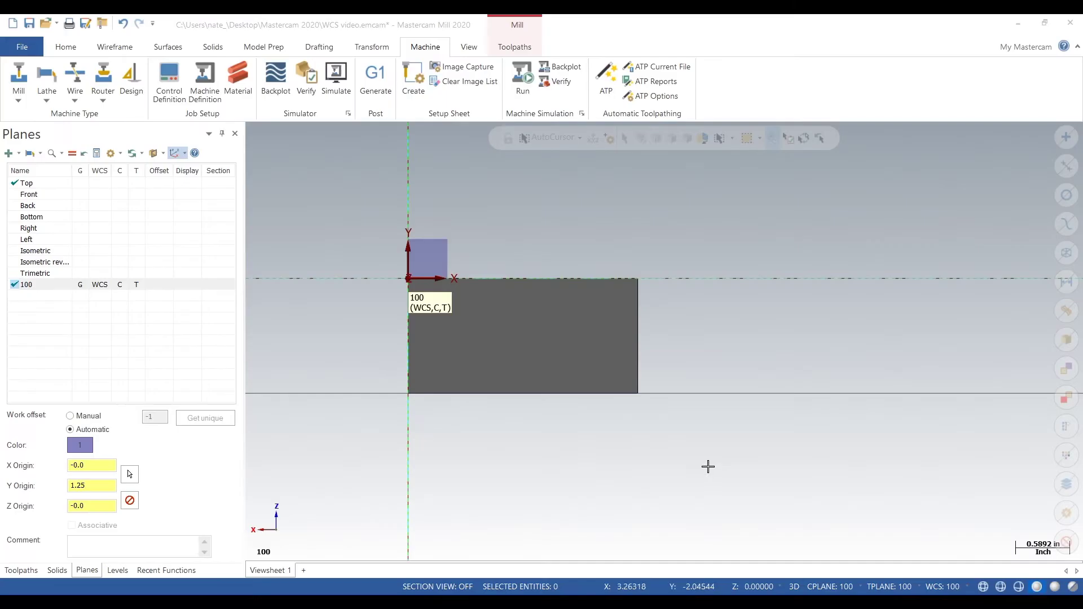
Tilt the block to show its top face and slot, then align the view to plane 100
mouse_move(708, 466)
middle_mouse_down()
mouse_move(709, 418)
mouse_move(652, 424)
mouse_move(768, 413)
mouse_move(773, 483)
mouse_move(737, 424)
mouse_move(713, 267)
mouse_move(718, 374)
mouse_move(686, 395)
mouse_move(616, 392)
mouse_move(697, 389)
middle_mouse_up()
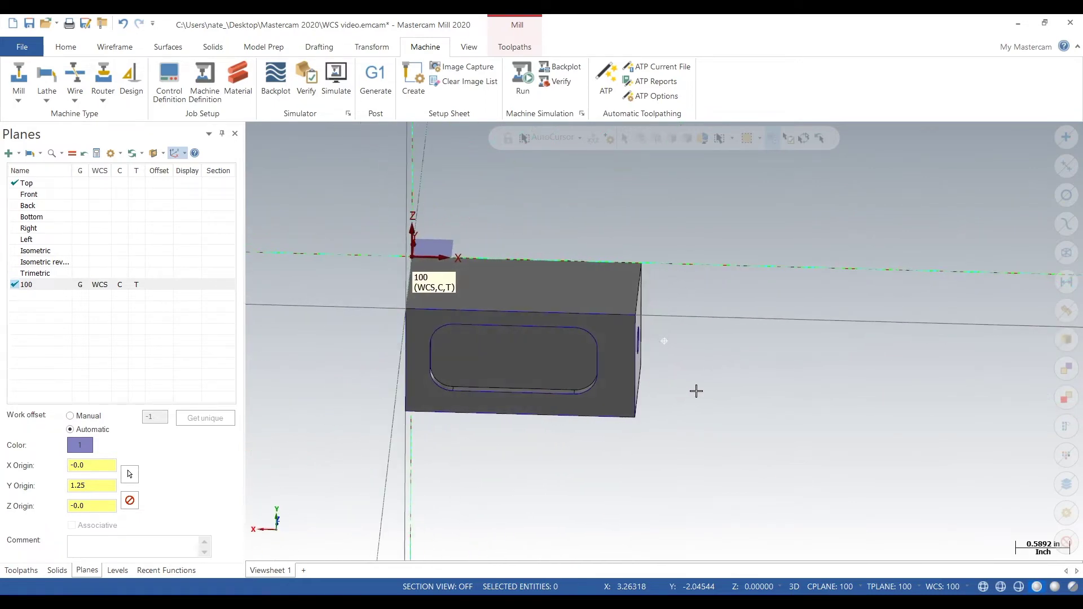
left_click(79, 286)
Duplicate plane 100 and rename the copy 200
right_click(66, 290)
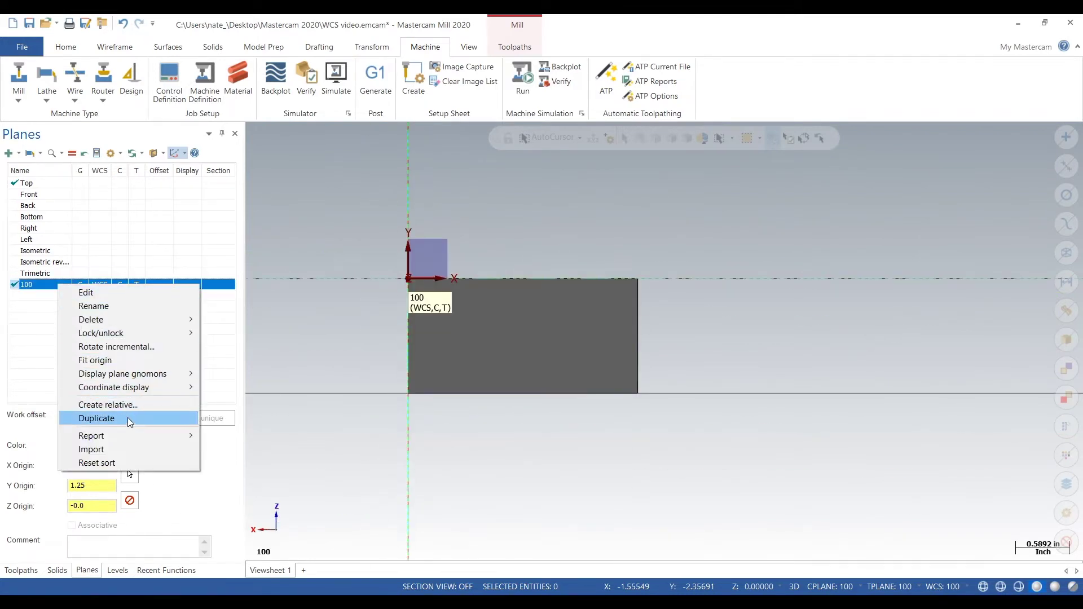
left_click(130, 419)
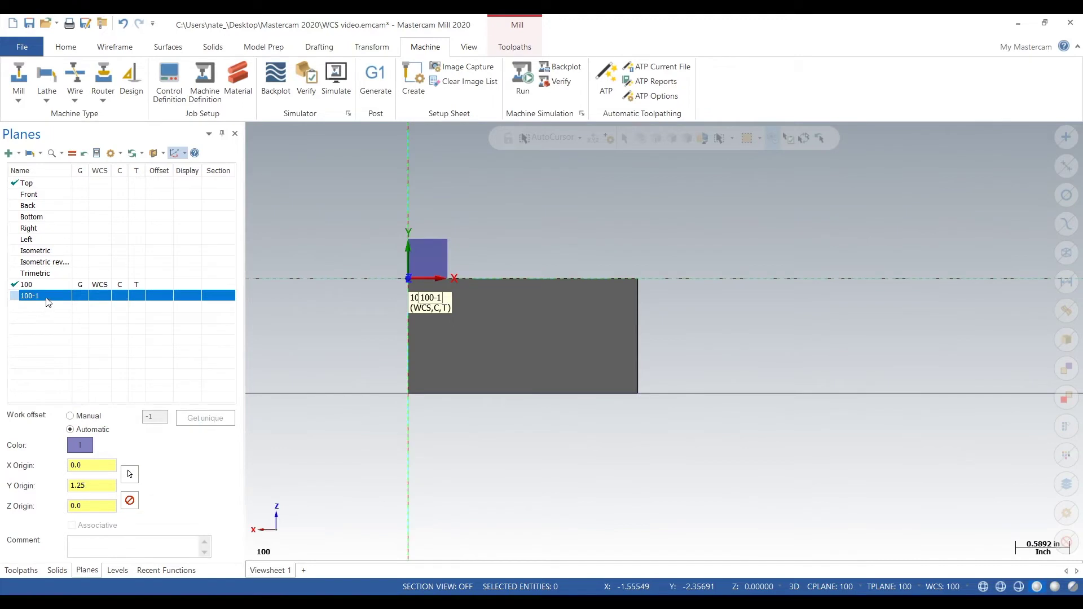
left_click(48, 296)
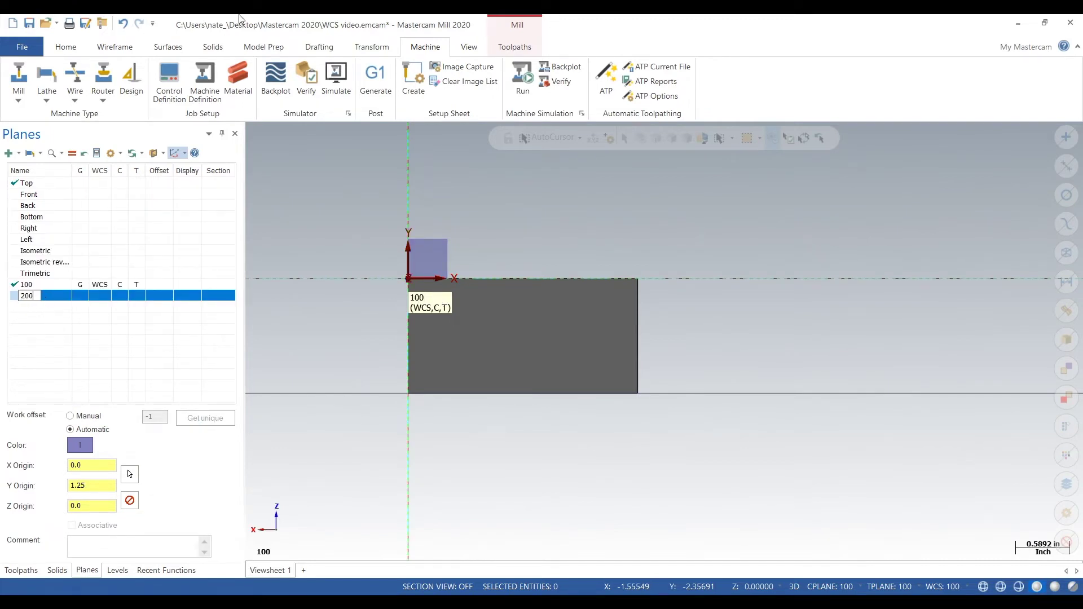
Make plane 200 the WCS, construction and tool plane, and open it for editing
left_click(104, 298)
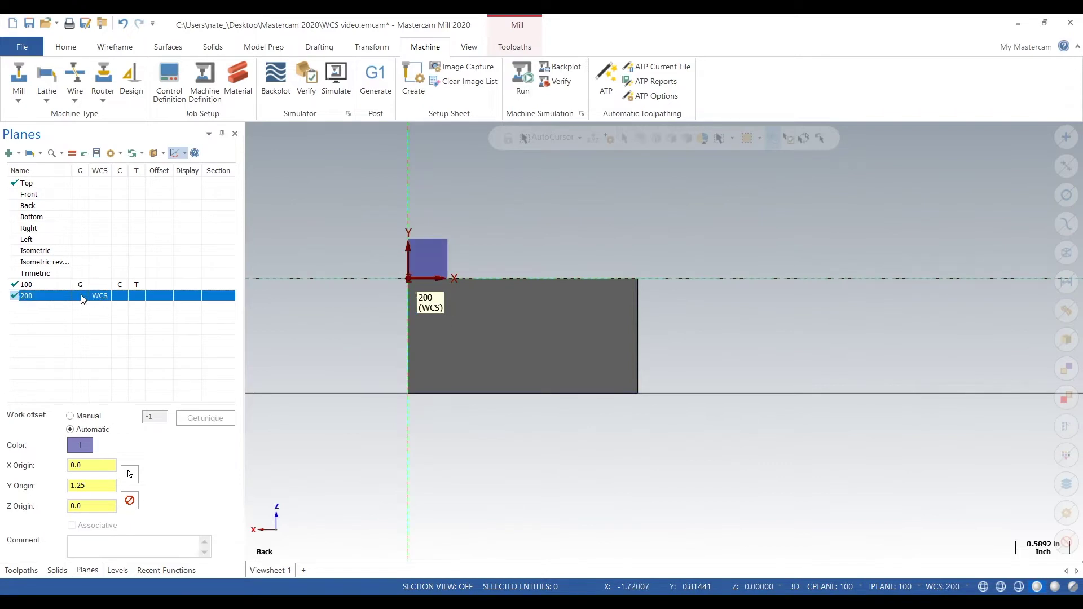
left_click(83, 299)
right_click(98, 303)
left_click(121, 307)
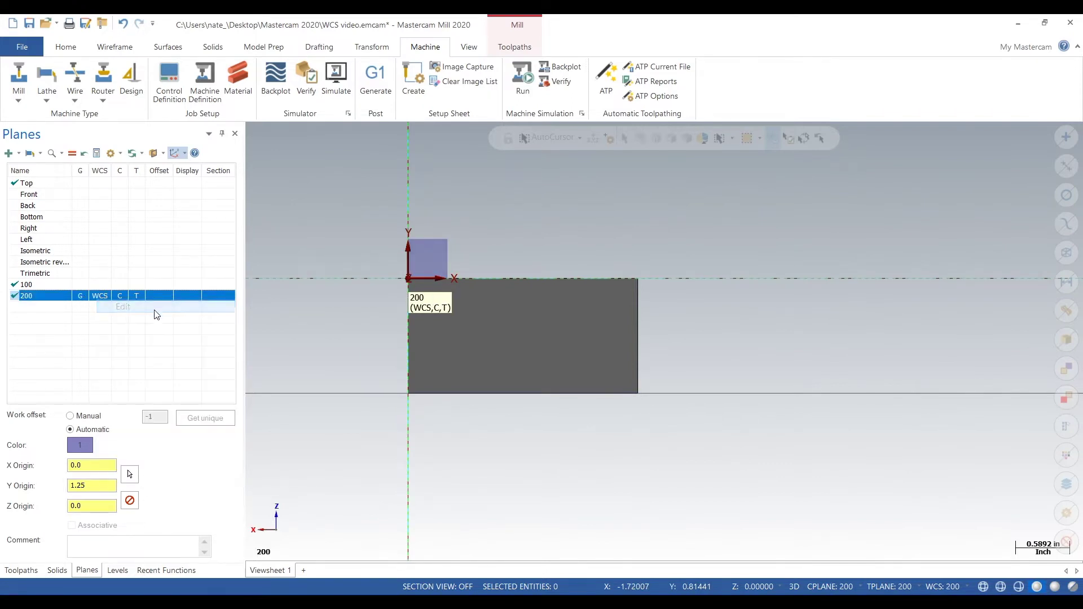
middle_click_drag(473, 262, 571, 259)
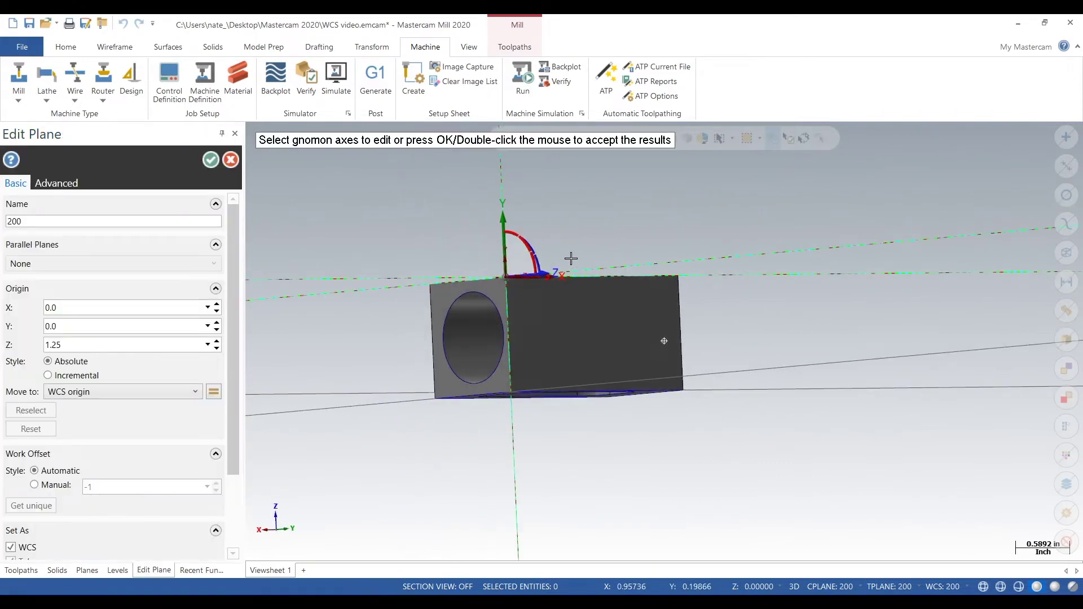
Snap plane 200's origin to the round hole's centre (X -0.5747, Y 0.625)
left_click(503, 278)
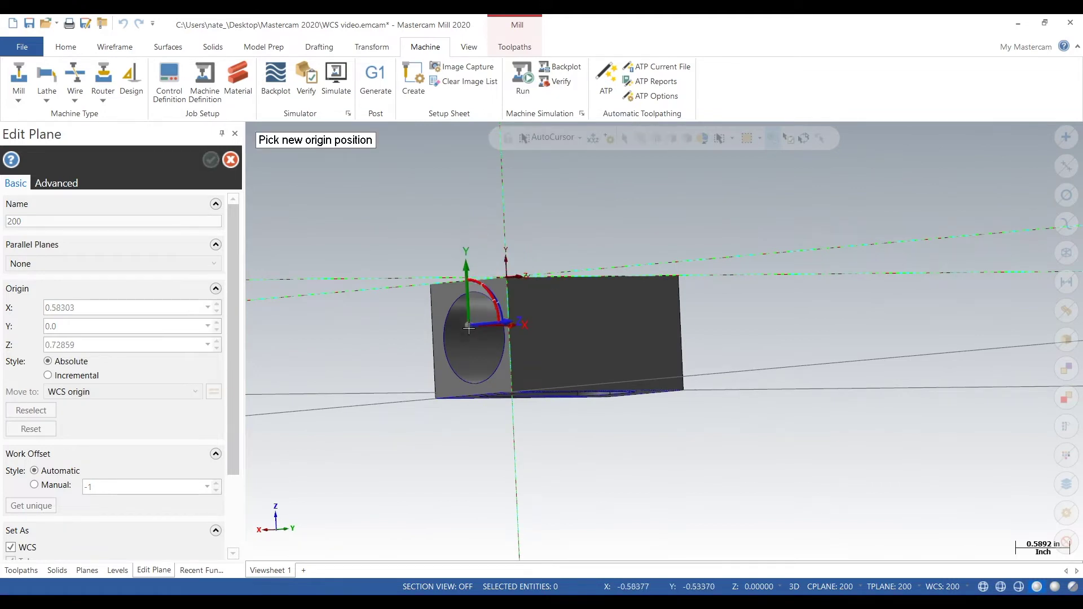
left_click(472, 341)
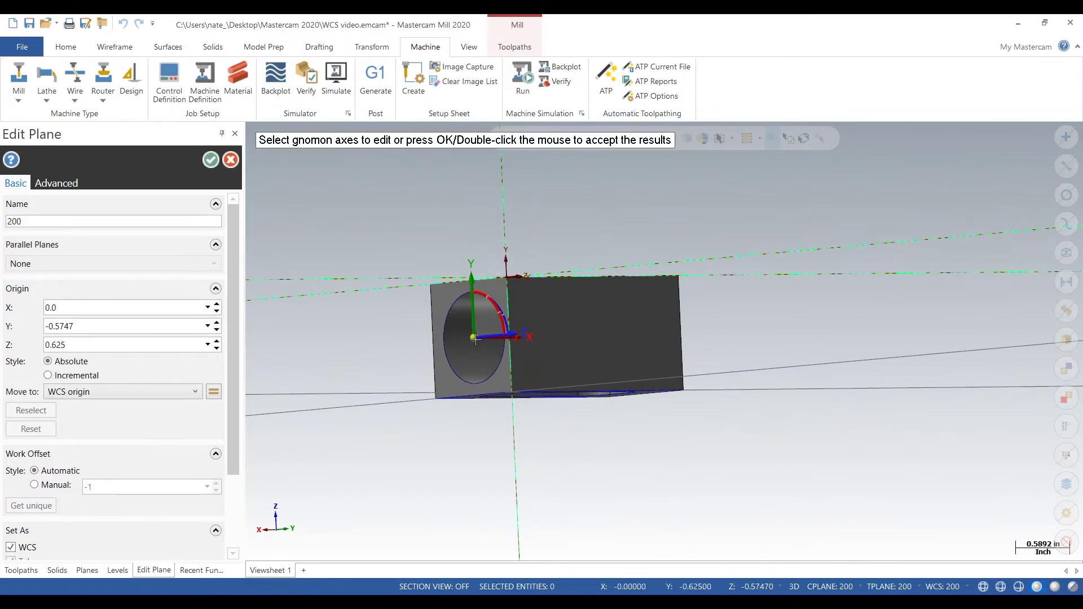
scroll(473, 338, "up", 3)
scroll(537, 322, "up", 2)
Rotate plane 200's axes -90° and save the plane
middle_click_drag(536, 322, 596, 293)
left_click(602, 257)
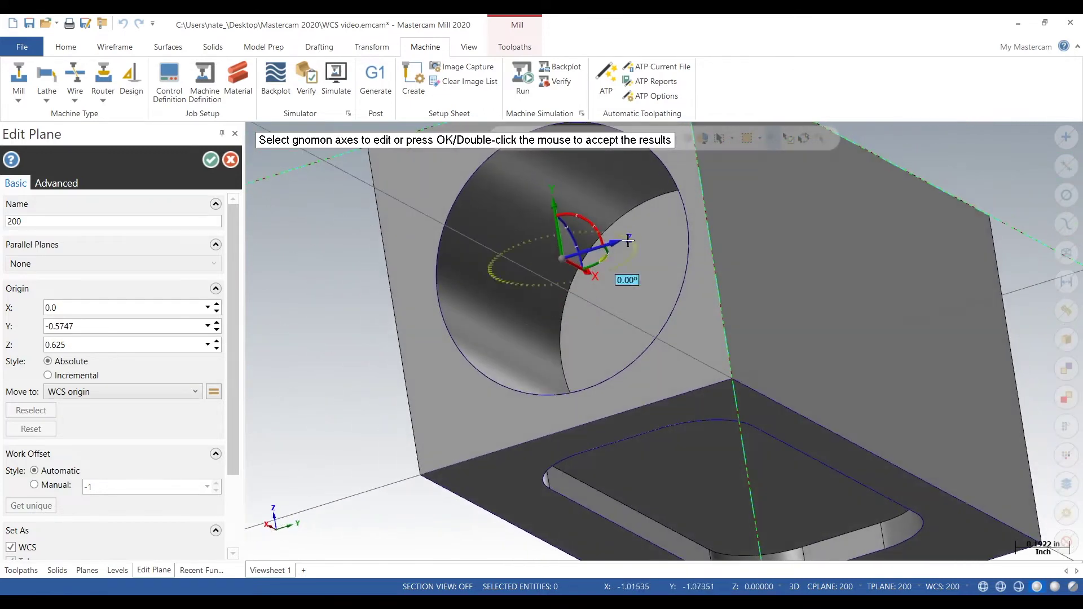
left_click(603, 258)
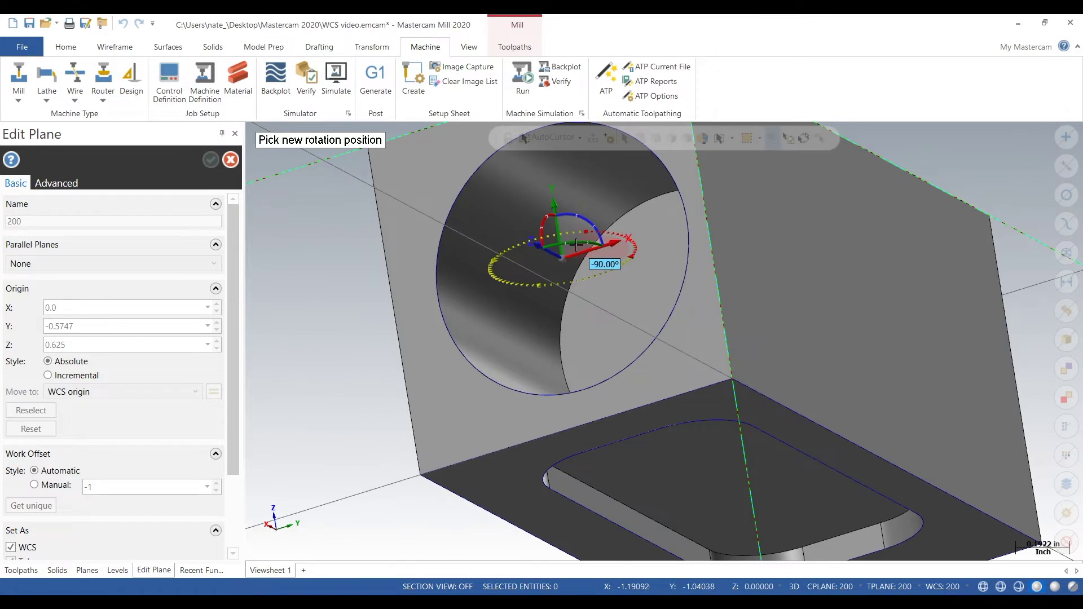
left_click(576, 244)
scroll(573, 265, "down", 3)
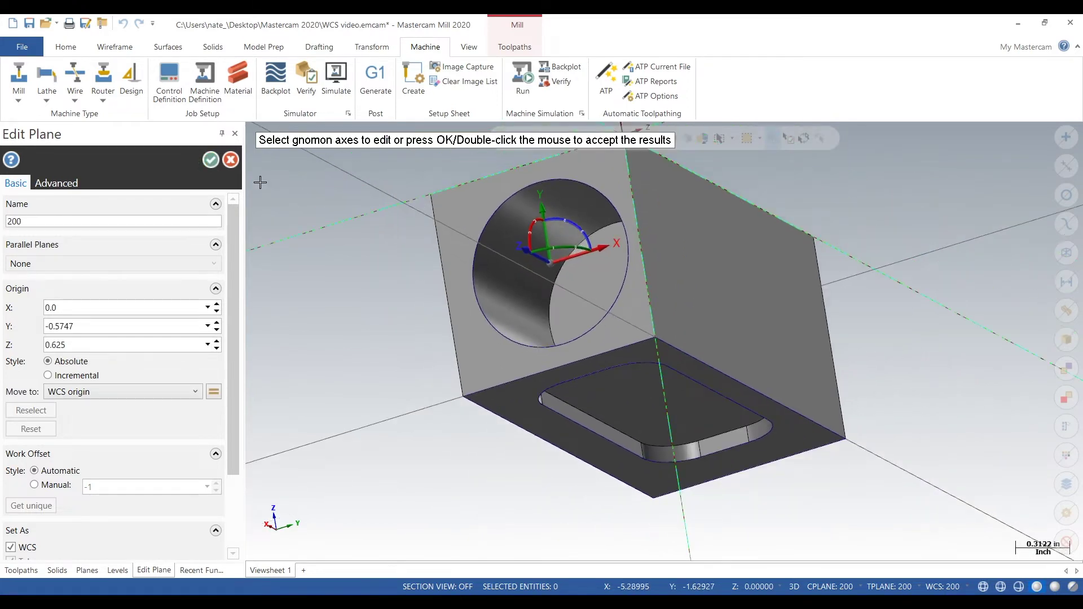
left_click(211, 161)
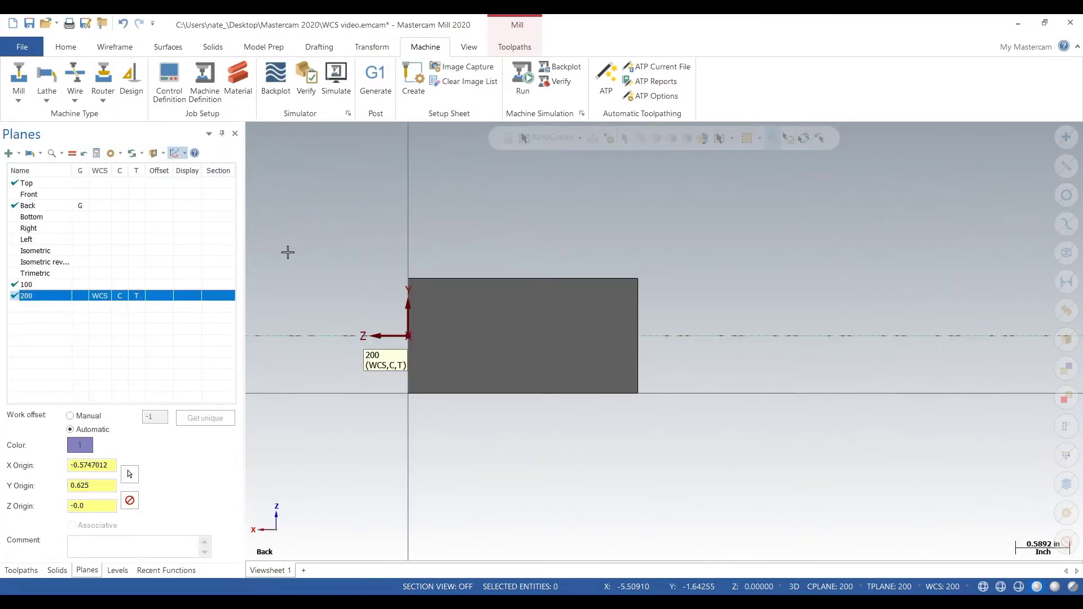
Re-edit plane 200 and snap its origin to the block's top-left corner (X -1.25, Y 1.25)
left_click(81, 296)
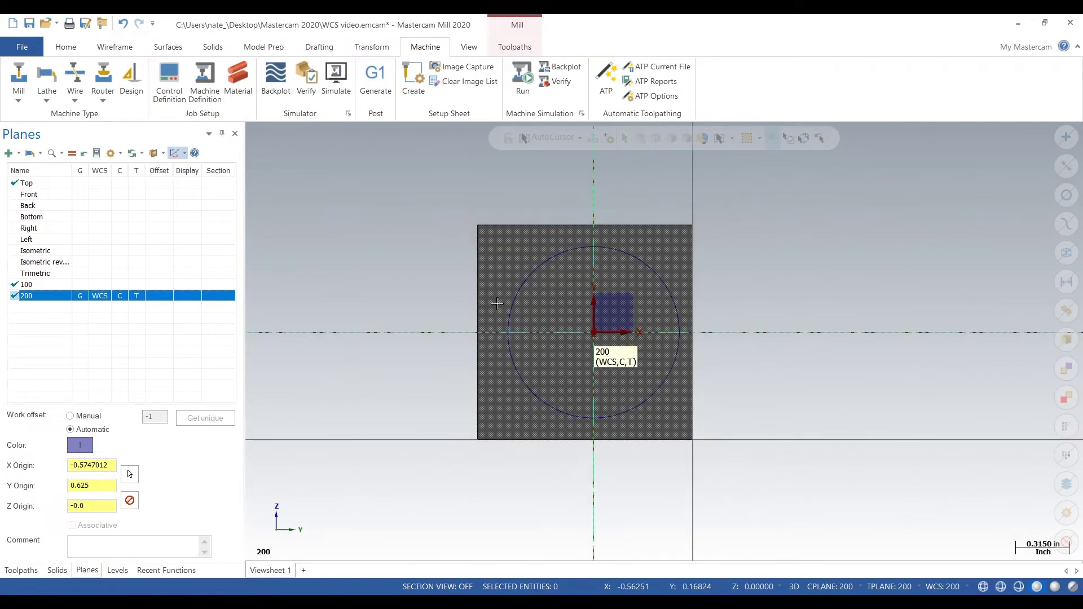
scroll(497, 304, "down", 1)
right_click(89, 302)
left_click(113, 308)
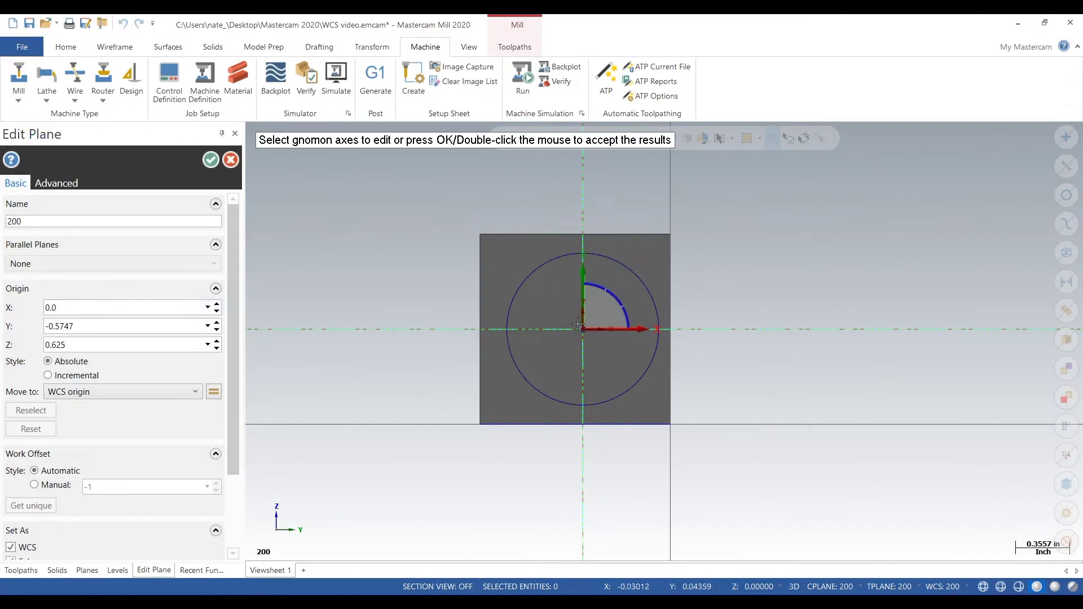
middle_click_drag(584, 336, 579, 309)
left_click(580, 290)
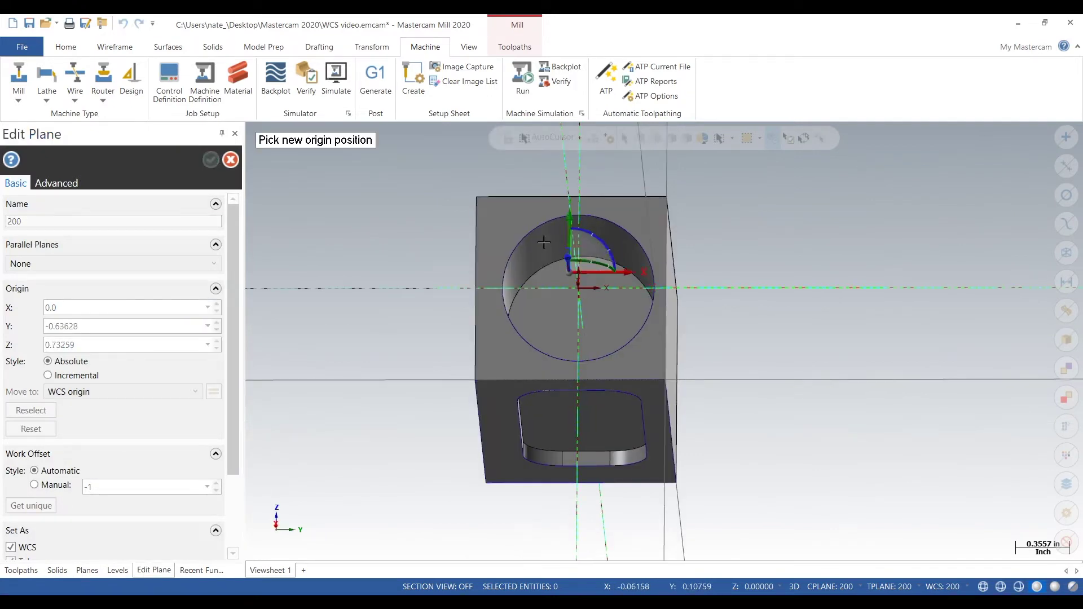
left_click(477, 196)
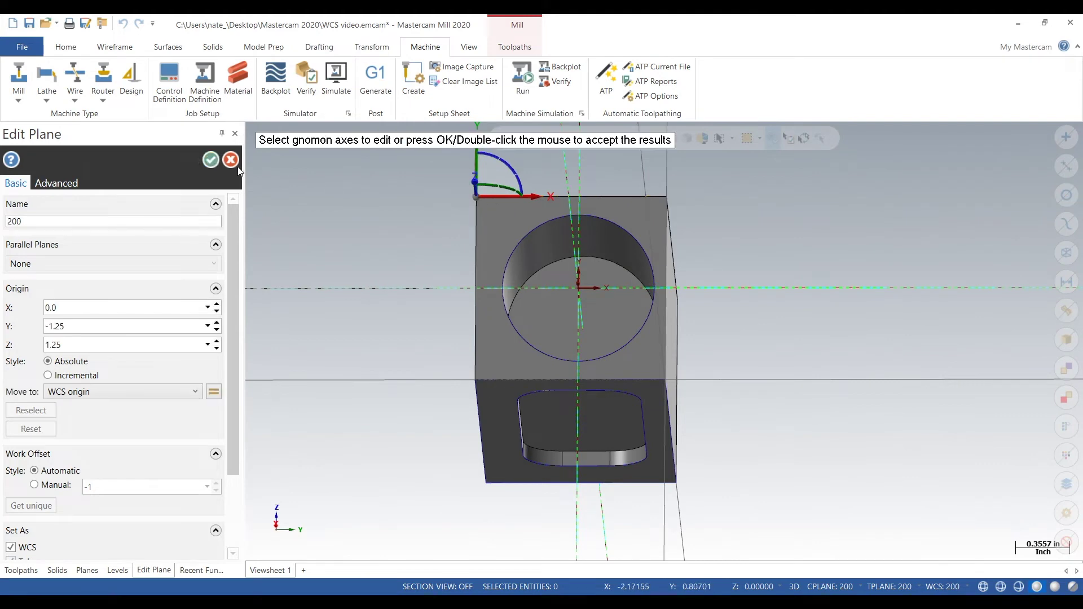
left_click(210, 160)
left_click(80, 296)
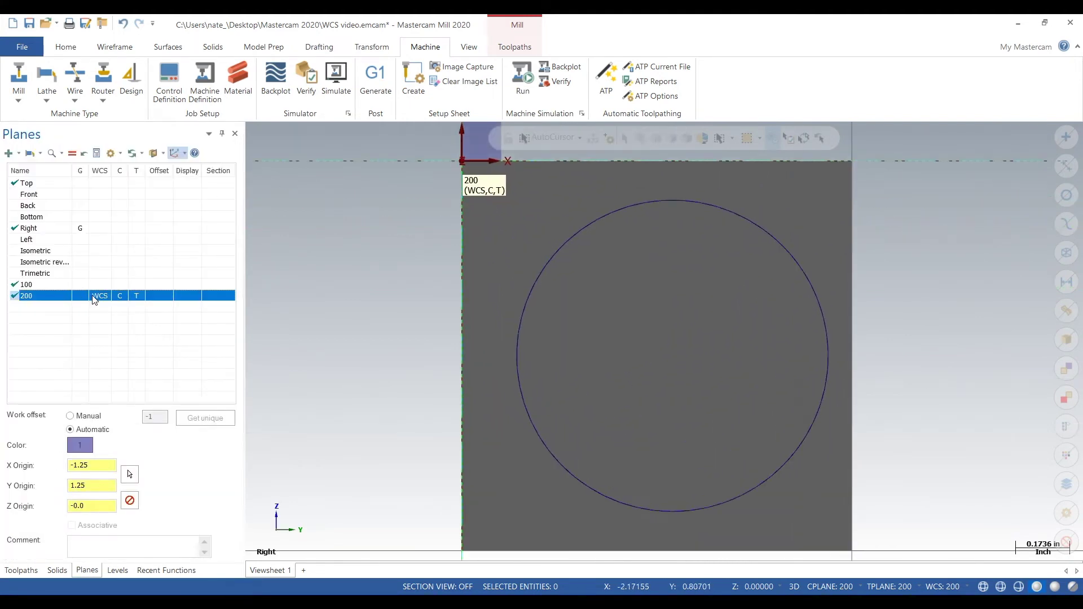
Duplicate plane 200, name the copy 300, and set it as WCS
right_click(97, 298)
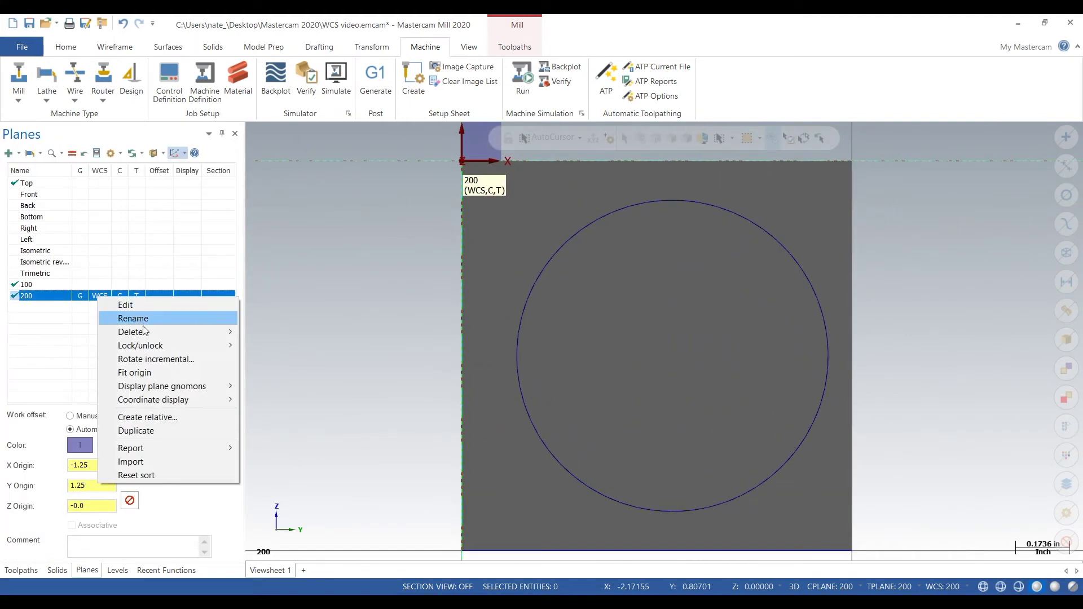
left_click(164, 433)
left_click(48, 307)
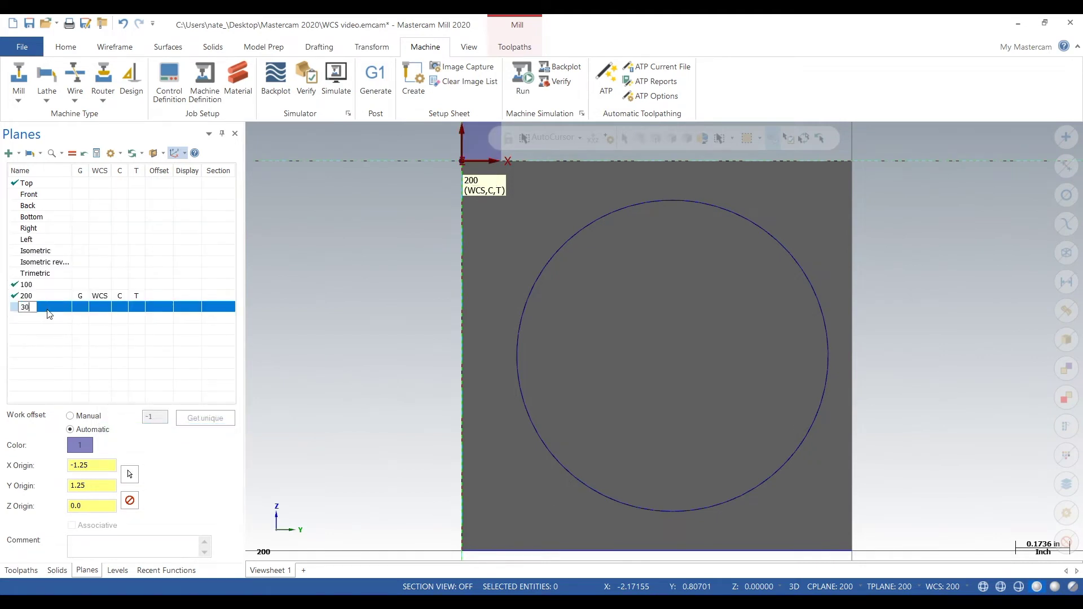
type("300")
key("Return")
left_click(95, 307)
right_click(102, 314)
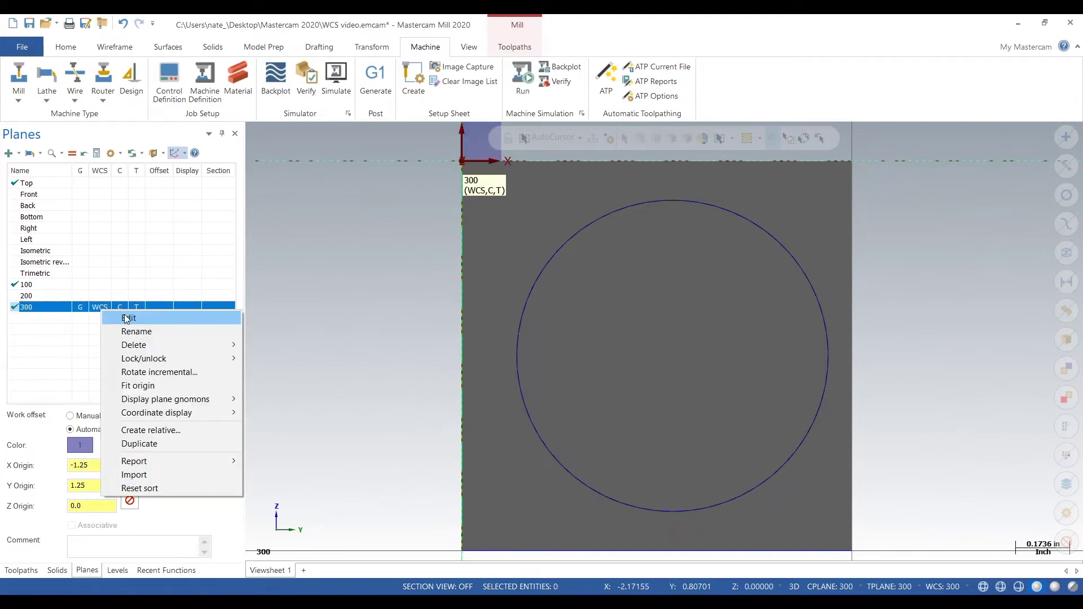
Edit plane 300 and snap its origin to the block's top edge point (X 0.0, Y 1.25, Z 2.5)
left_click(127, 319)
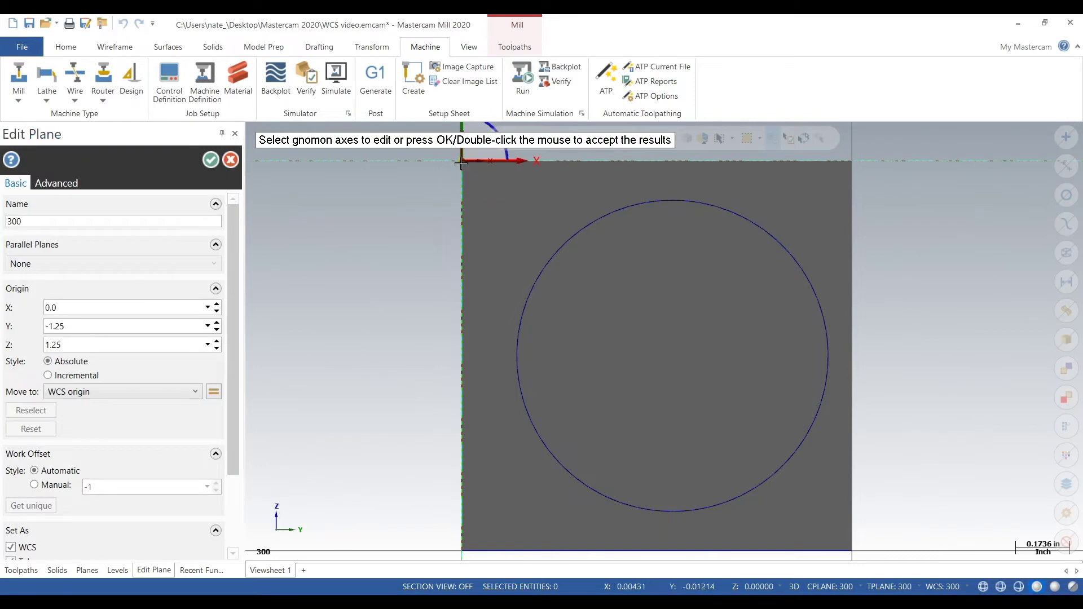
left_click(462, 163)
middle_click_drag(582, 242, 433, 369)
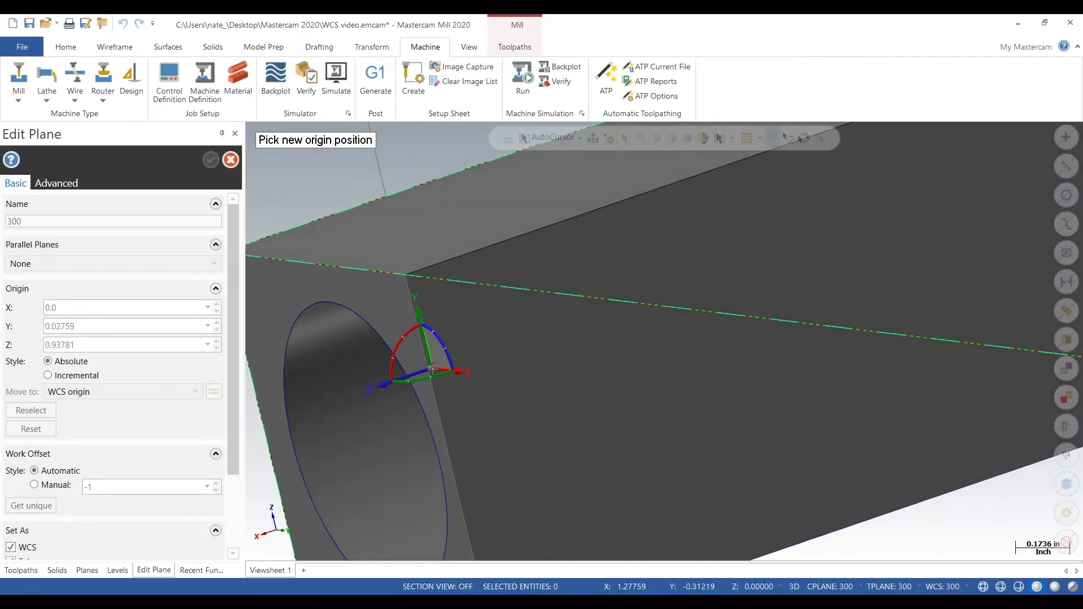
scroll(432, 369, "down", 5)
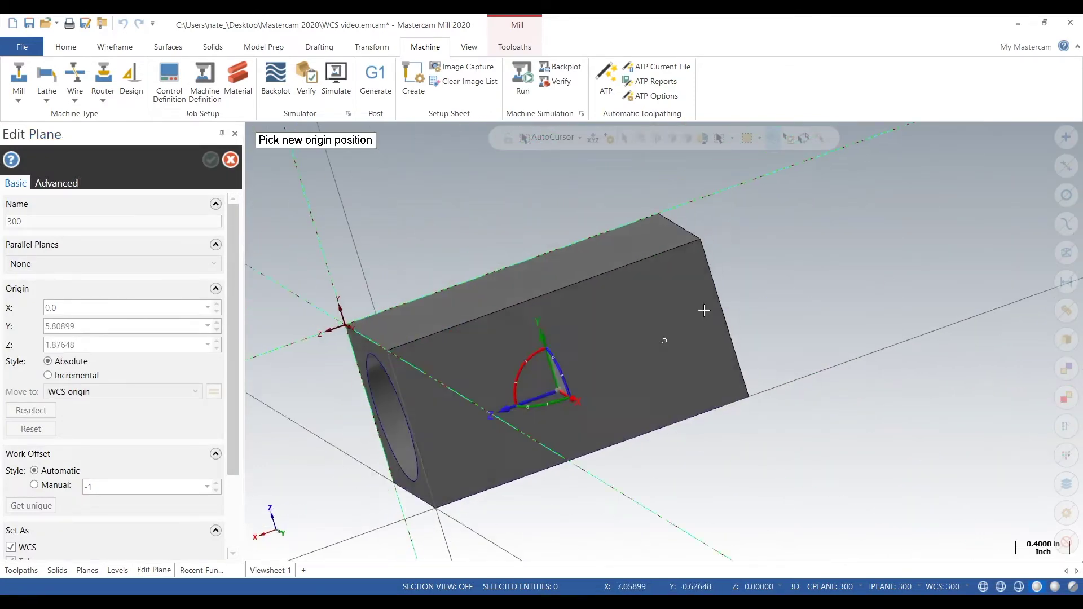
middle_click_drag(704, 310, 702, 375)
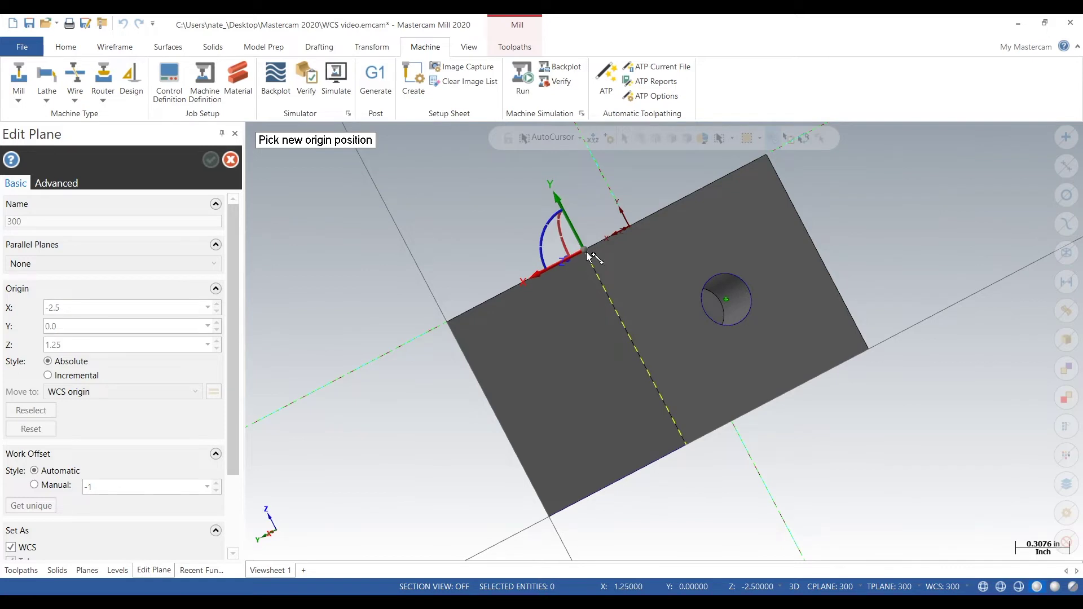
left_click(587, 255)
Rotate plane 300's axes 180° and save the plane
middle_click_drag(587, 255, 625, 266)
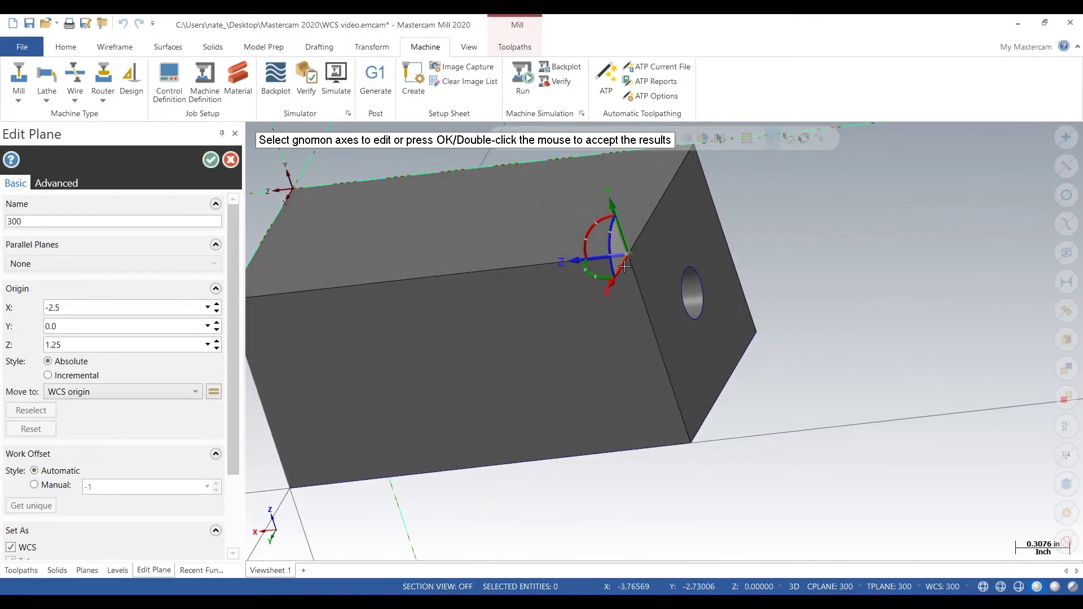
left_click(587, 273)
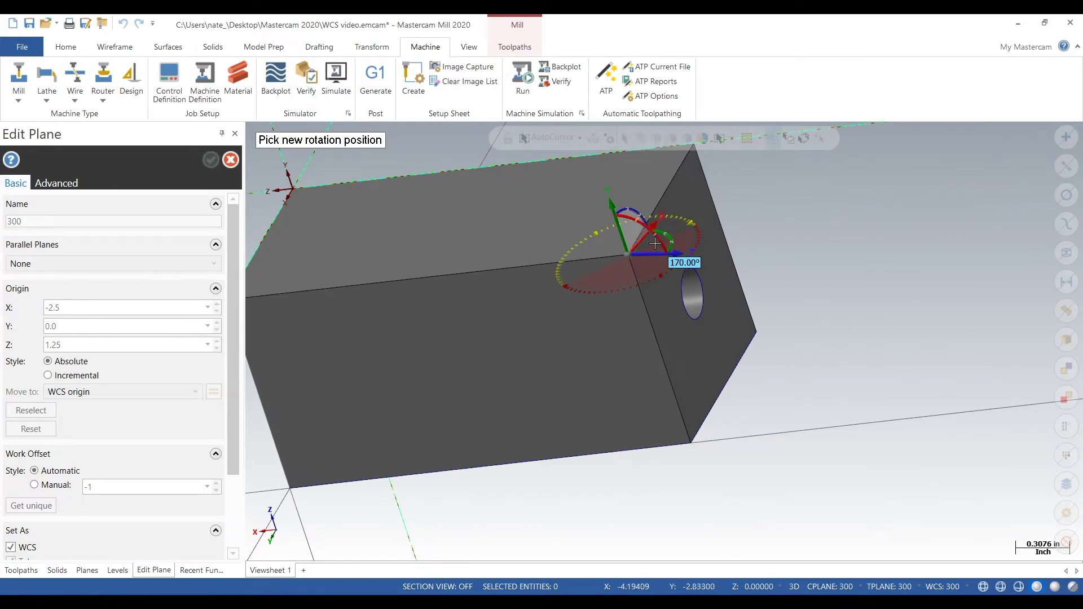
left_click(654, 241)
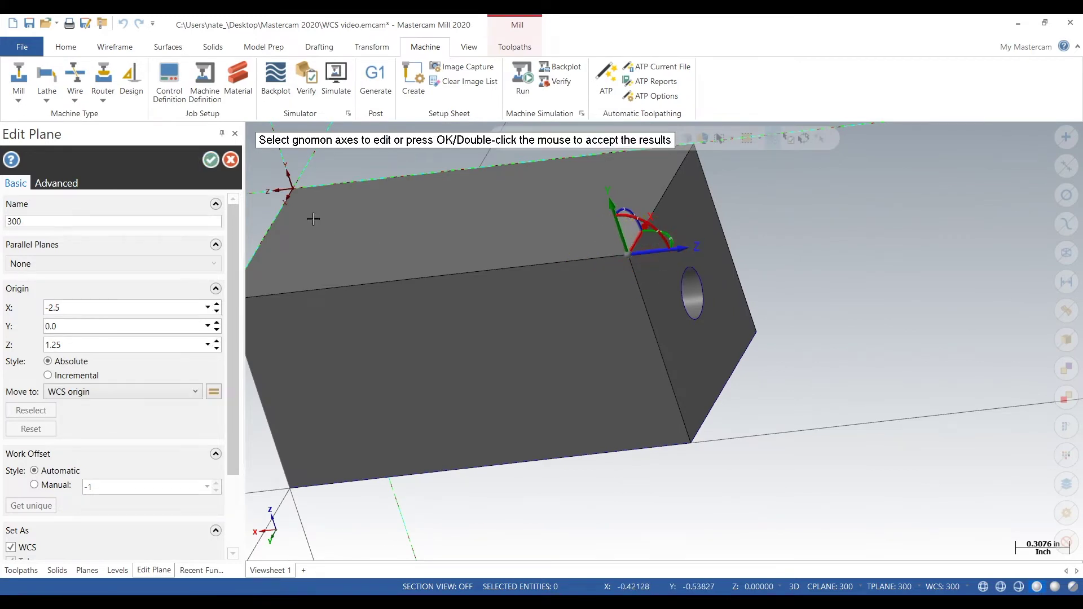
left_click(211, 160)
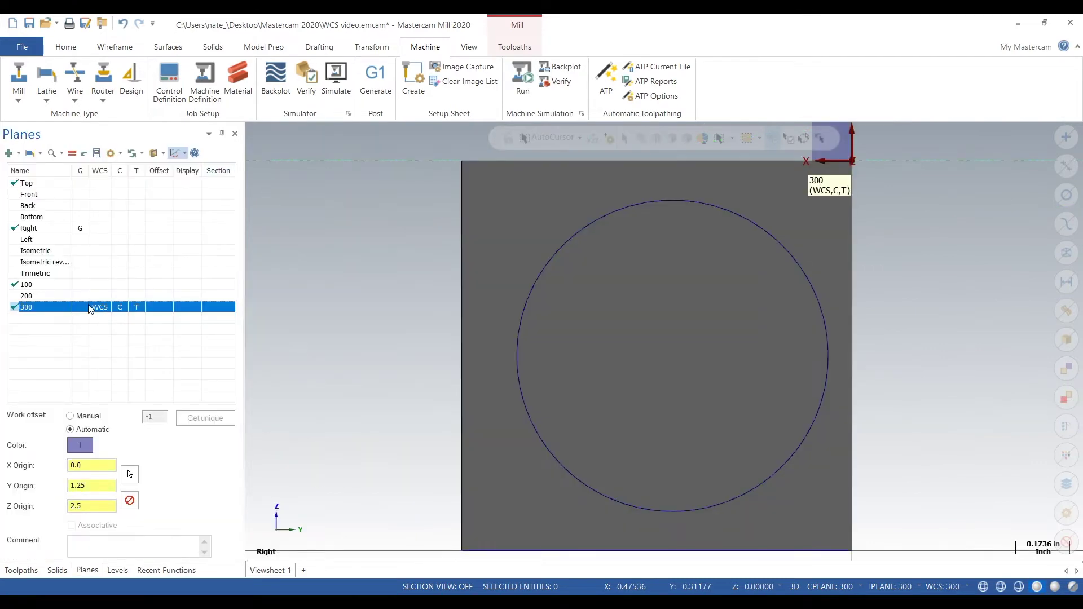
Duplicate plane 300 and rename the copy 400
left_click(85, 307)
scroll(474, 337, "down", 4)
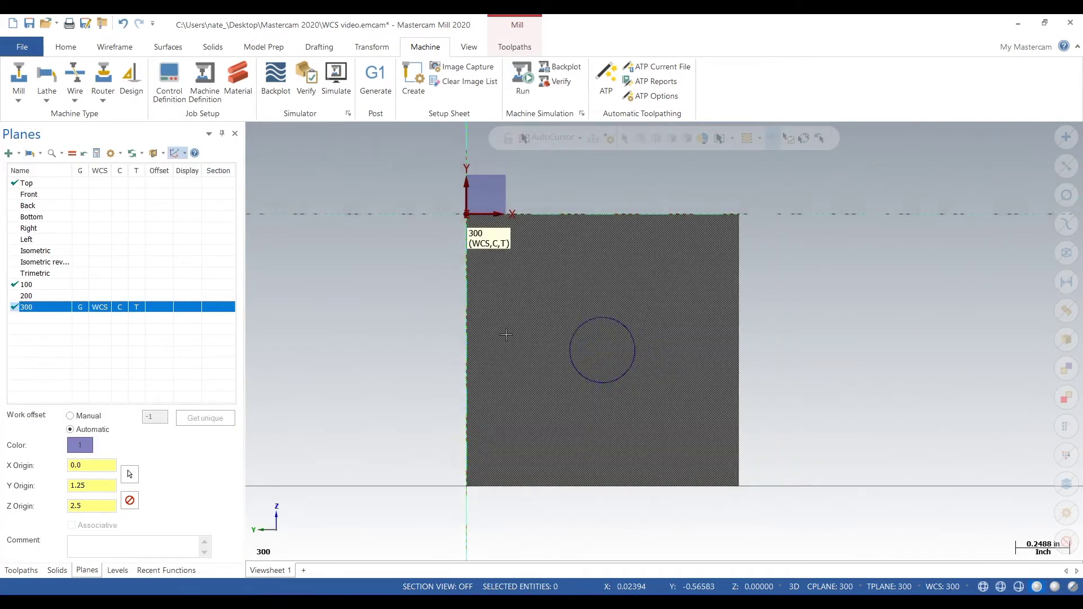
middle_click_drag(821, 316, 117, 314)
left_click(80, 308)
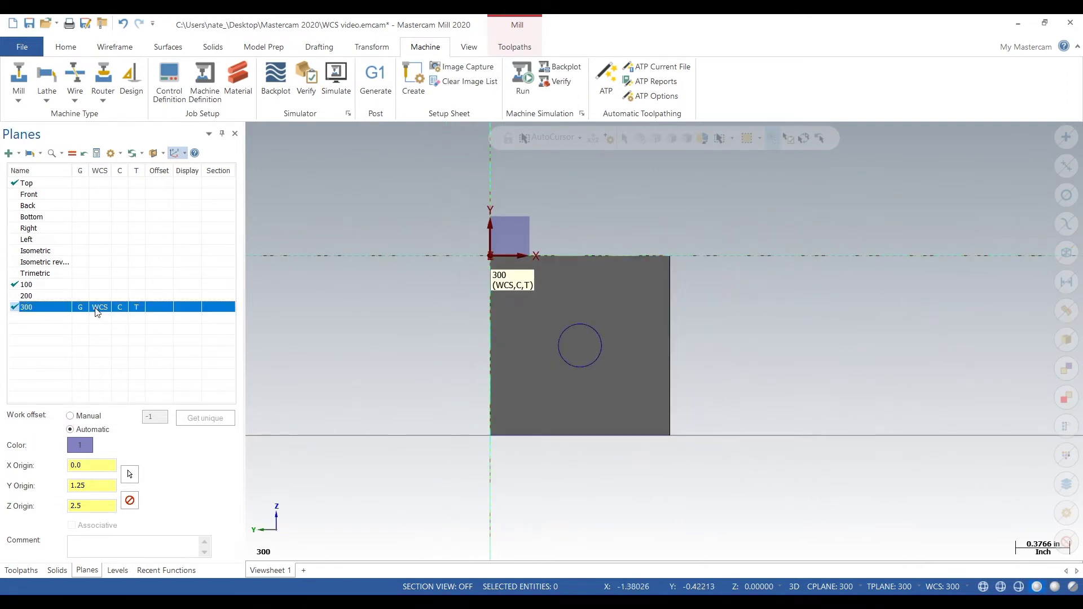
right_click(96, 309)
left_click(166, 443)
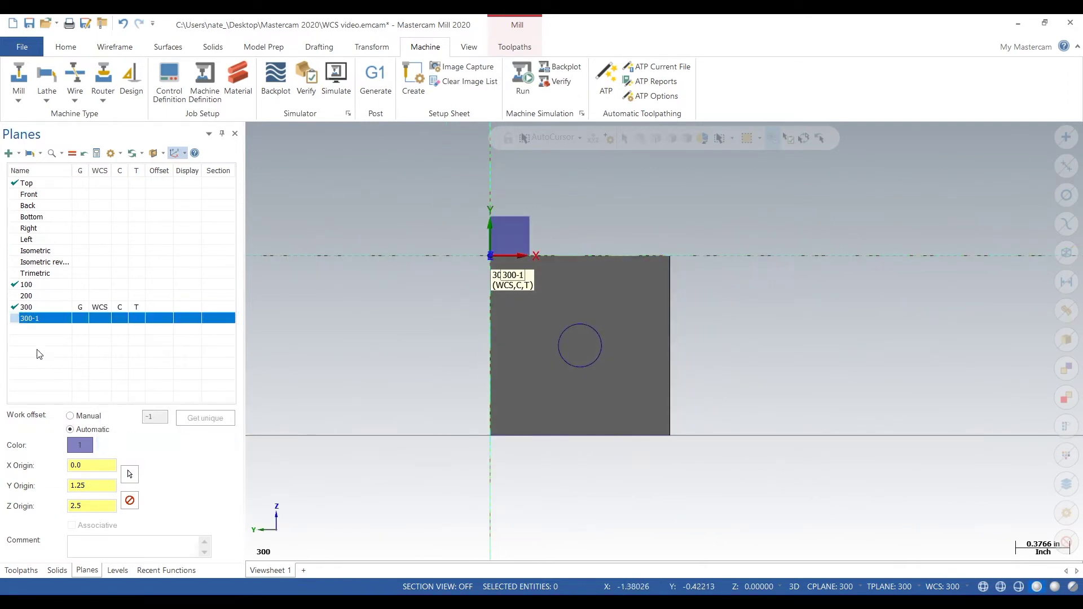
left_click(45, 319)
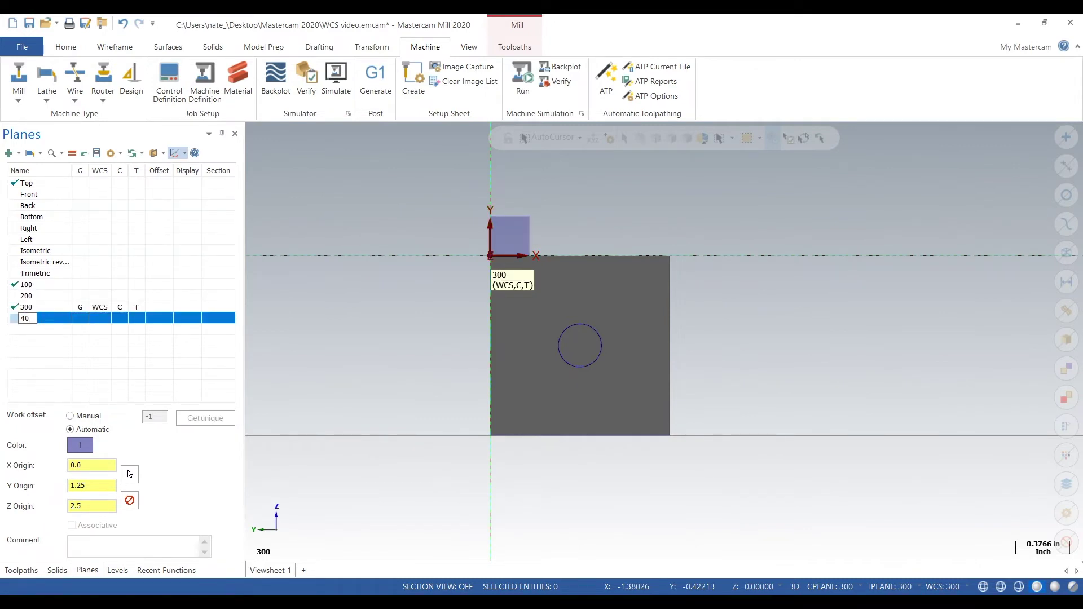
left_click(83, 319)
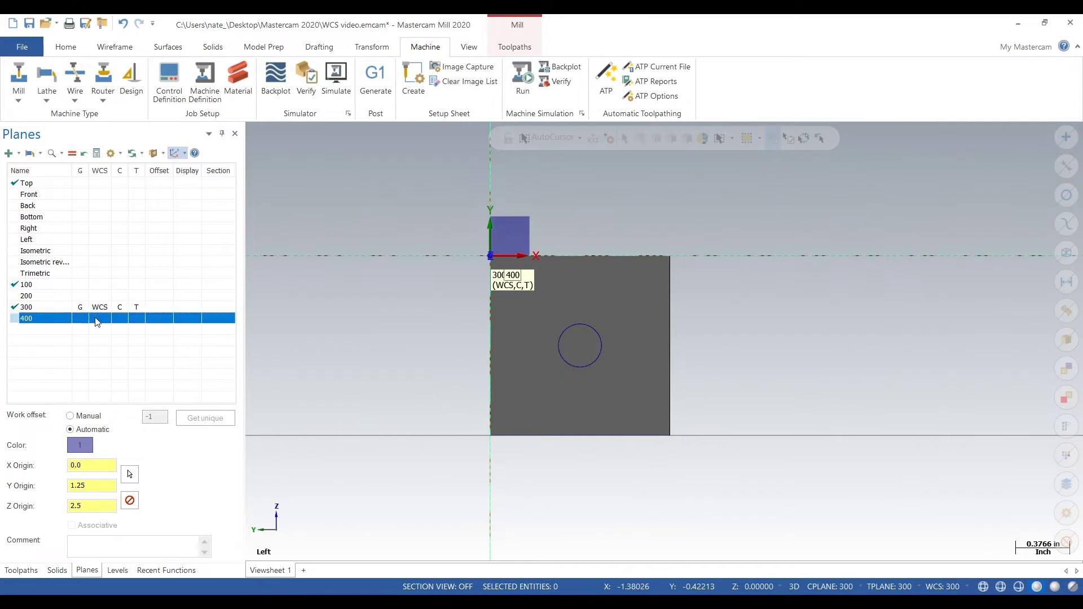
Edit plane 400 and snap its origin to the block corner (X 1.25, Y 2.5, Z 0.0)
right_click(42, 322)
left_click(68, 327)
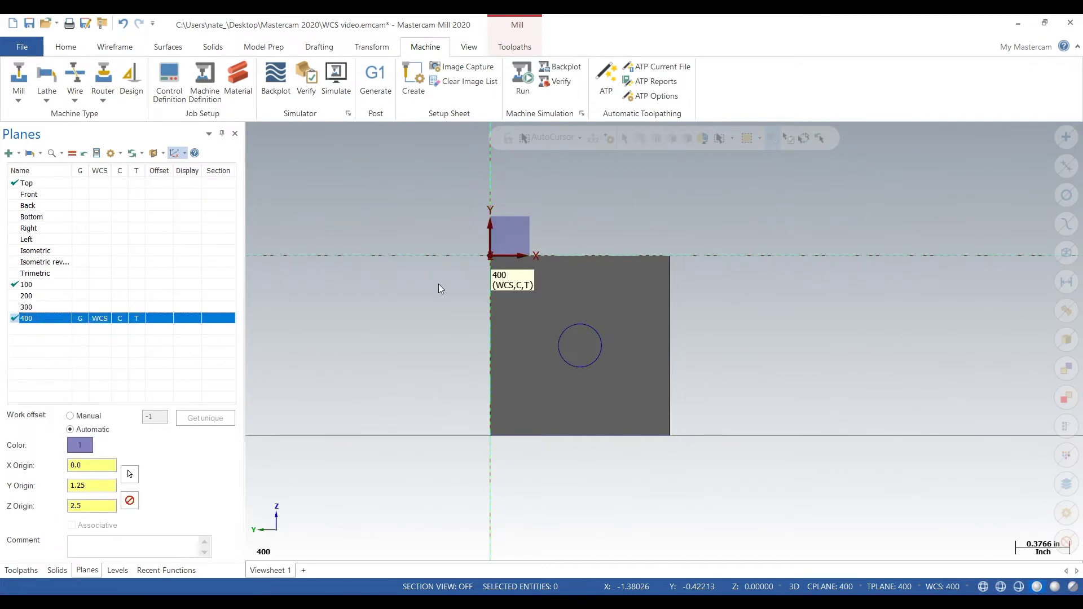
left_click(486, 259)
middle_click_drag(677, 358, 660, 378)
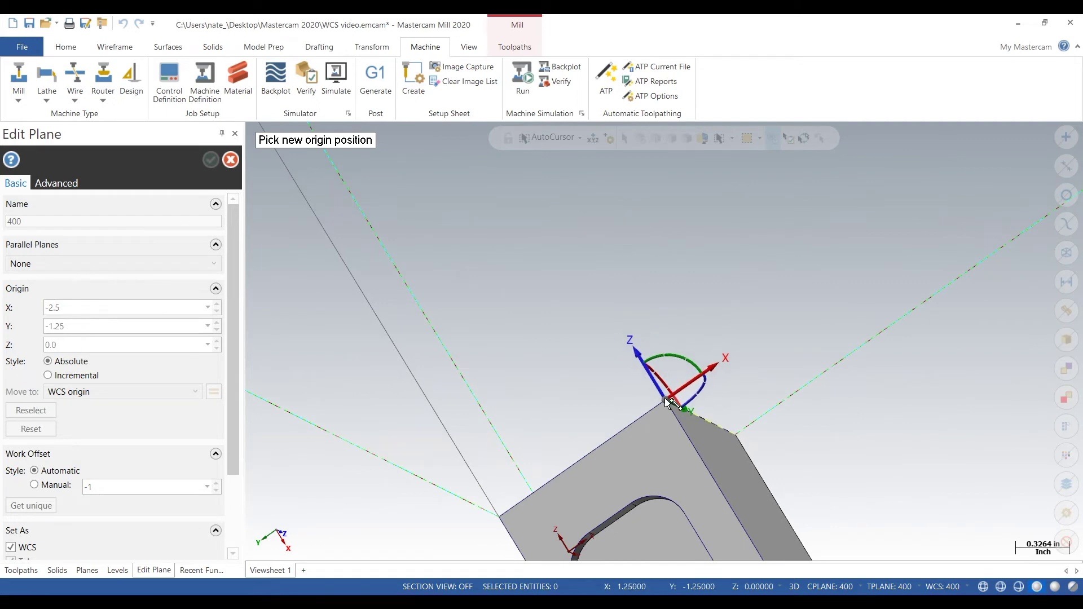
left_click(665, 398)
middle_click_drag(666, 398, 744, 373)
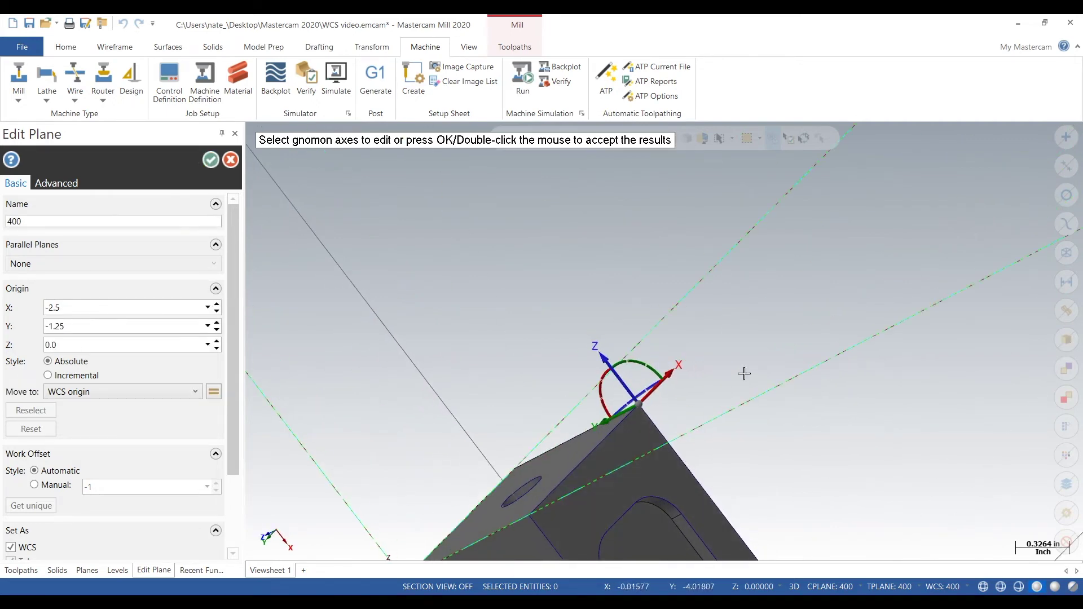
Rotate plane 400's axes 90° and save the plane
left_click(611, 388)
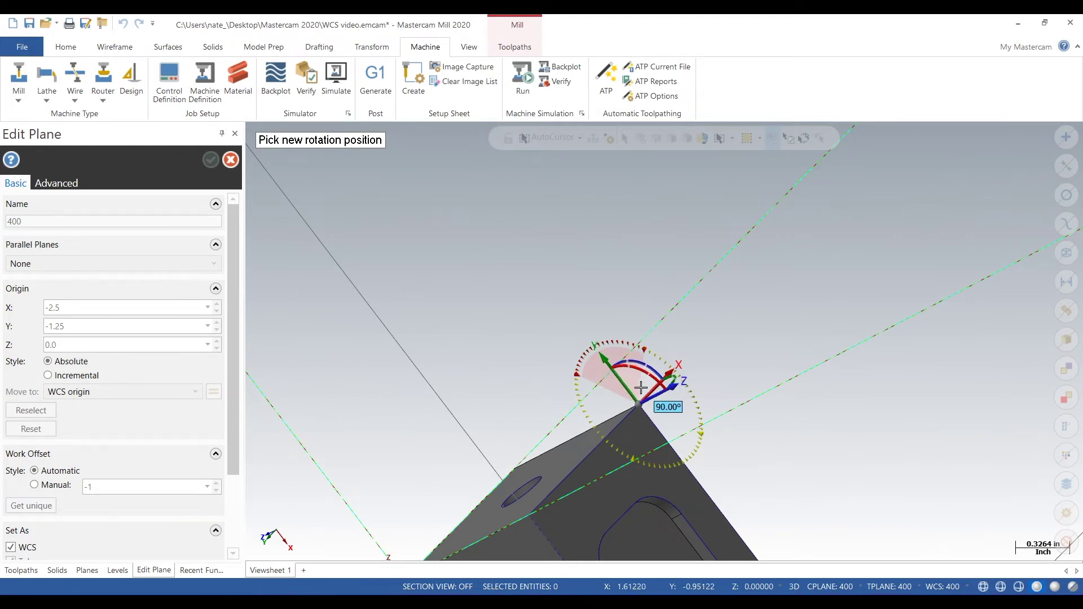
left_click(640, 387)
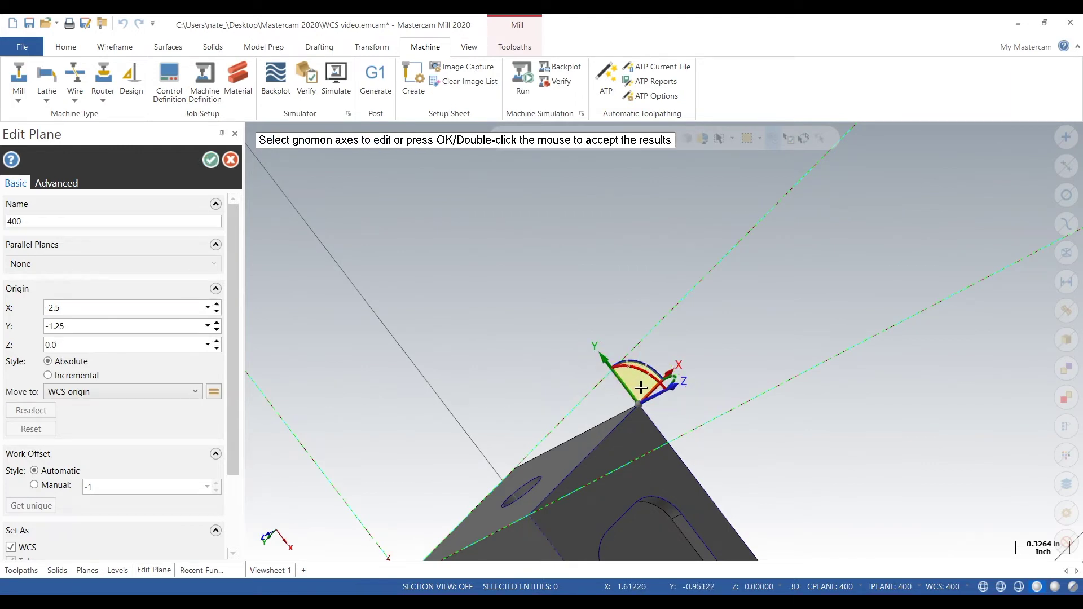
left_click(209, 161)
Re-edit plane 400, rotate its axes -90°, save it, and view the part from it
left_click(81, 318)
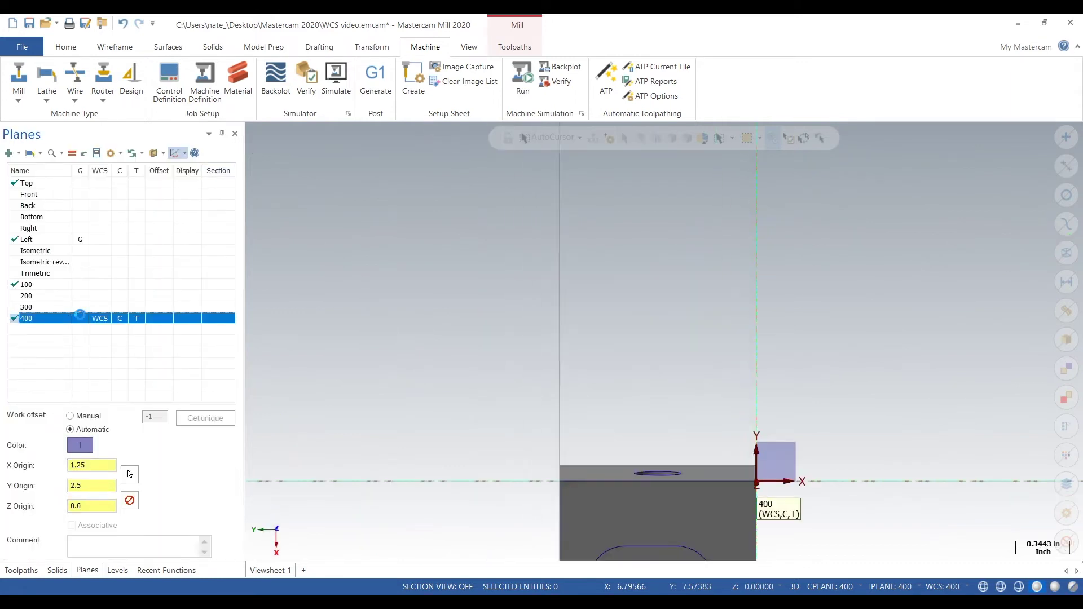
scroll(517, 264, "down", 2)
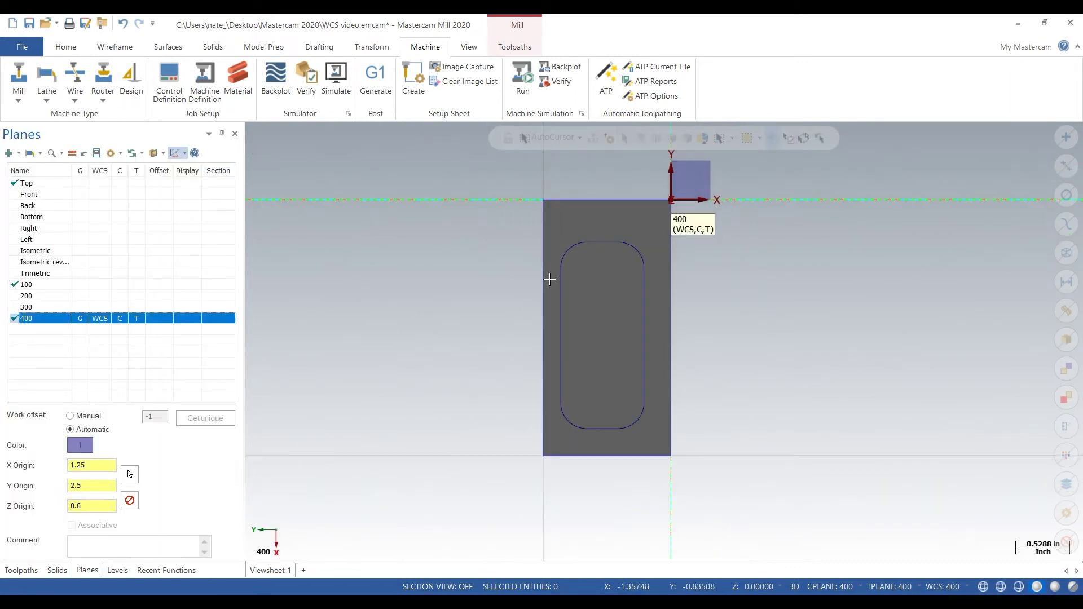
right_click(102, 321)
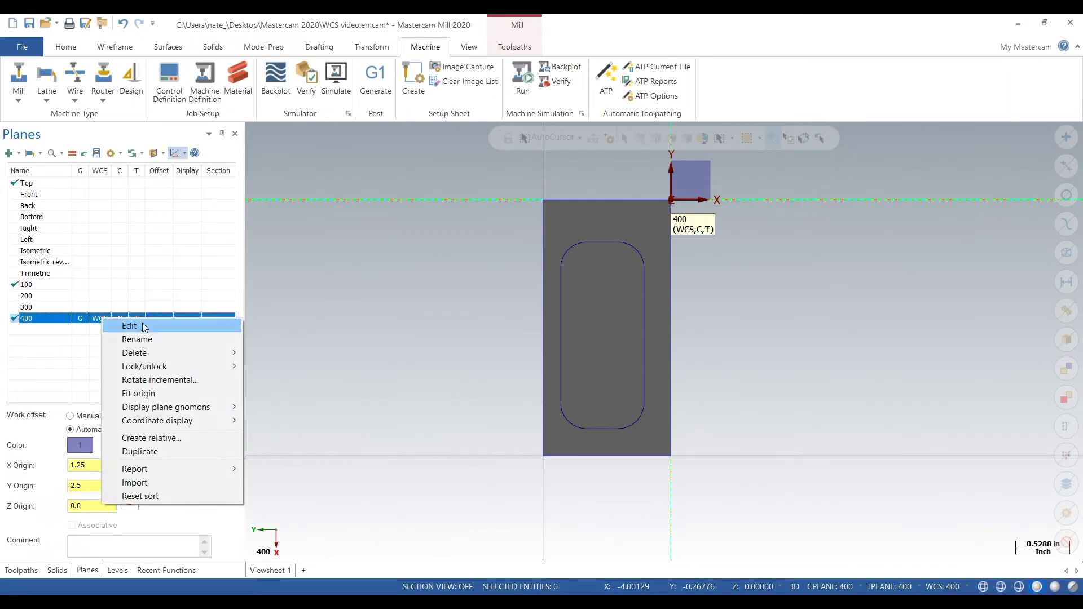
left_click(146, 325)
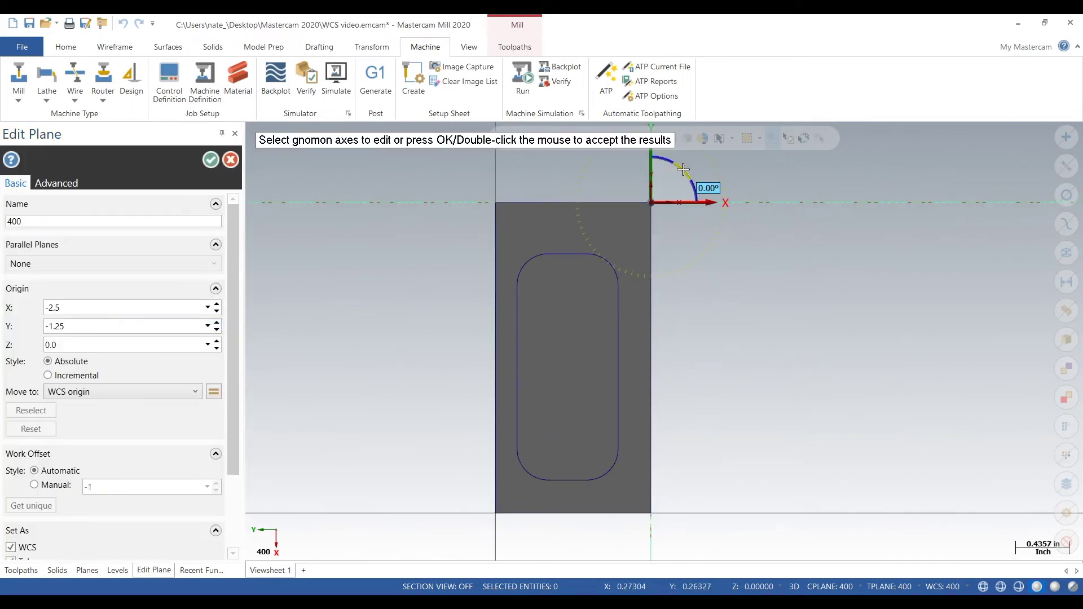
left_click(689, 172)
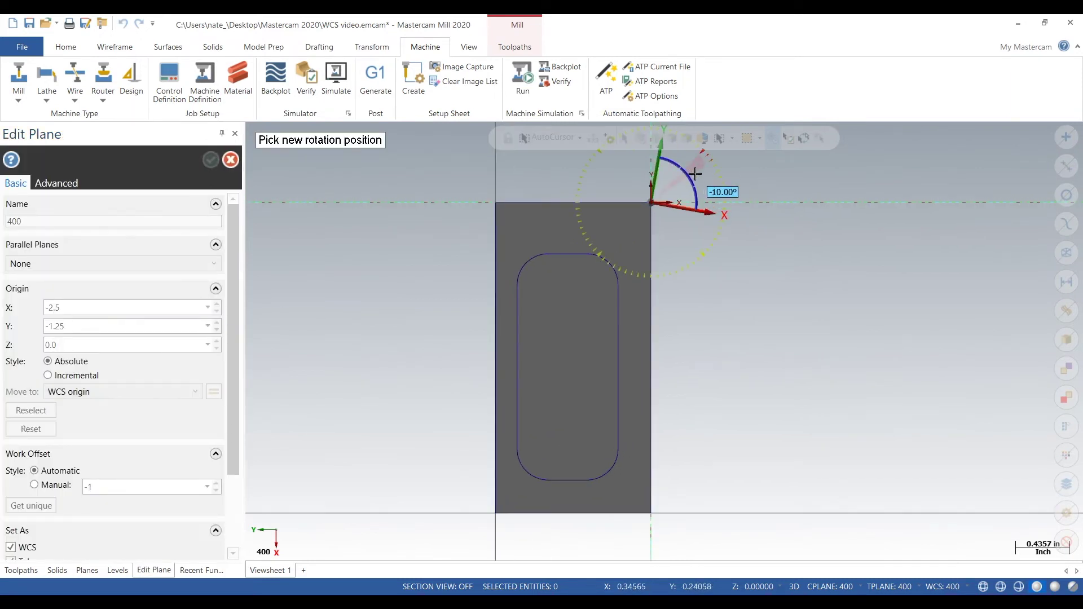
left_click(676, 225)
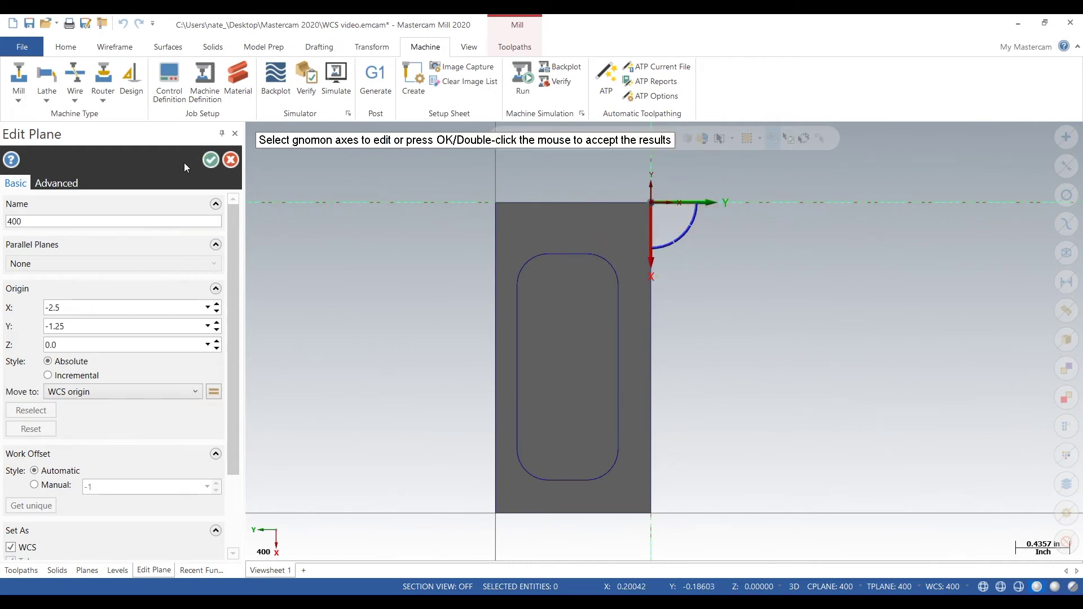
left_click(210, 160)
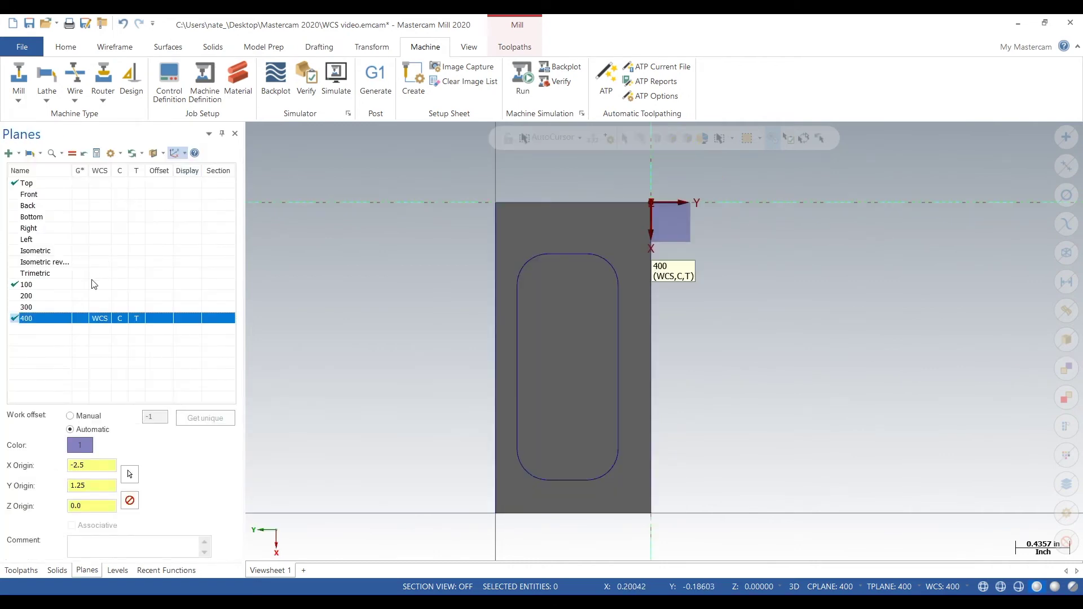
left_click(81, 319)
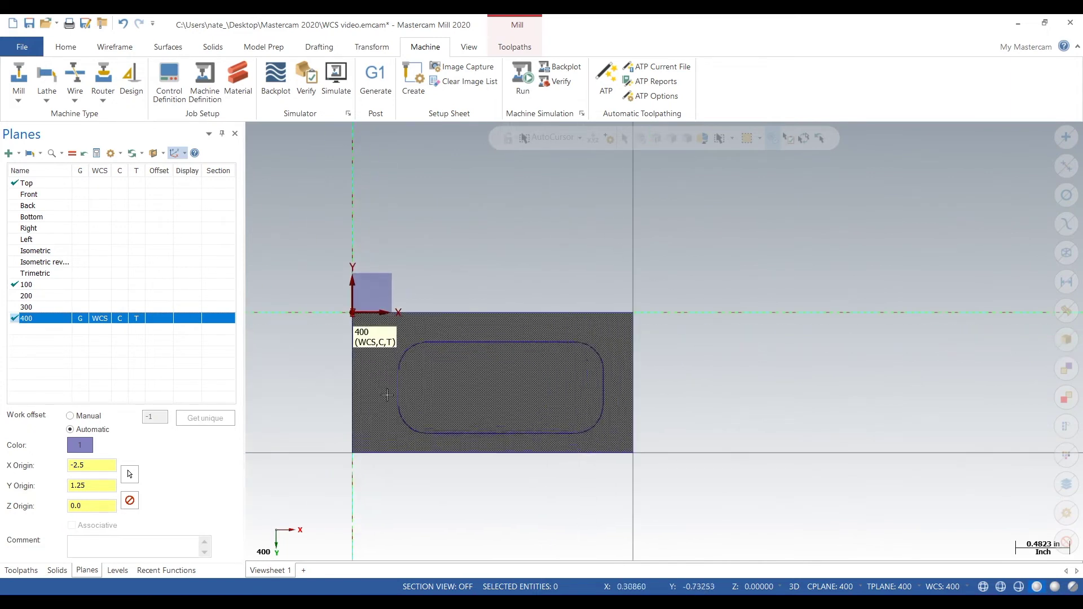
View the part from planes 100, 200, 300, then 400, zoom in, and show the Levels manager
left_click(81, 285)
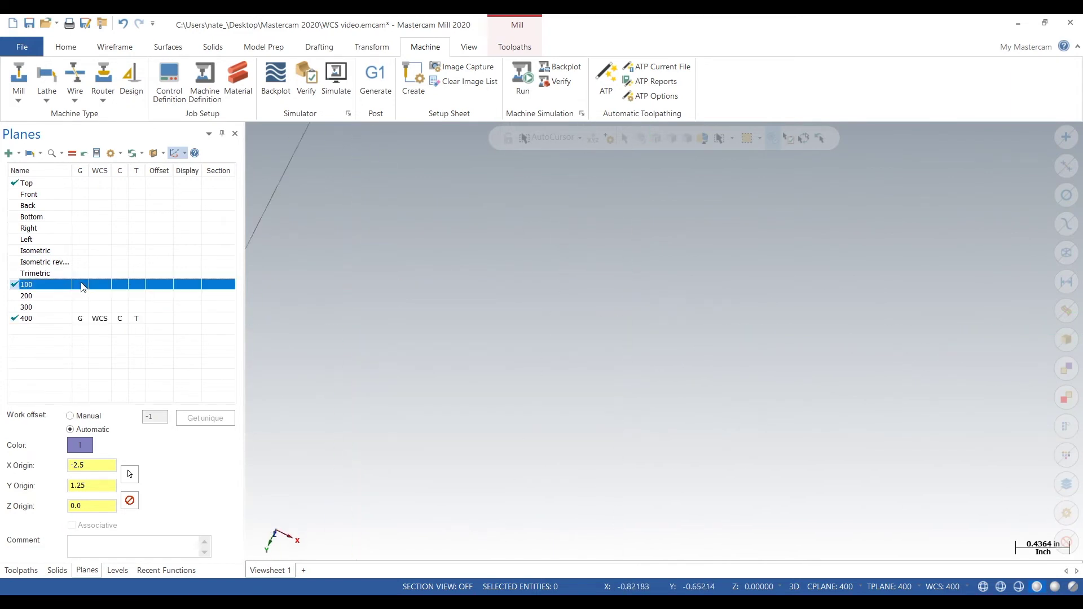
left_click(81, 296)
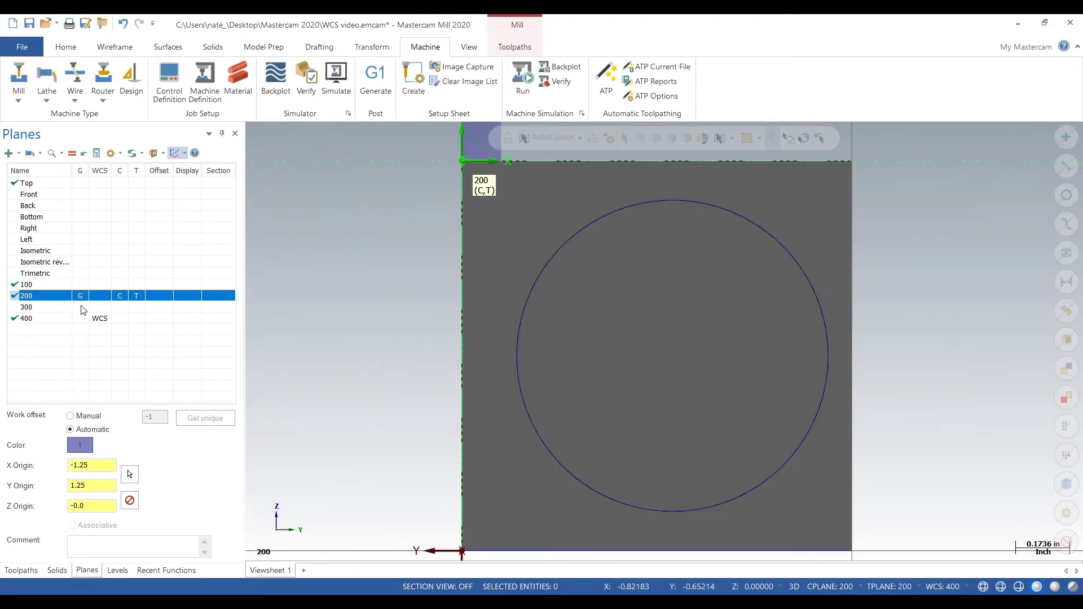
left_click(81, 307)
left_click(81, 318)
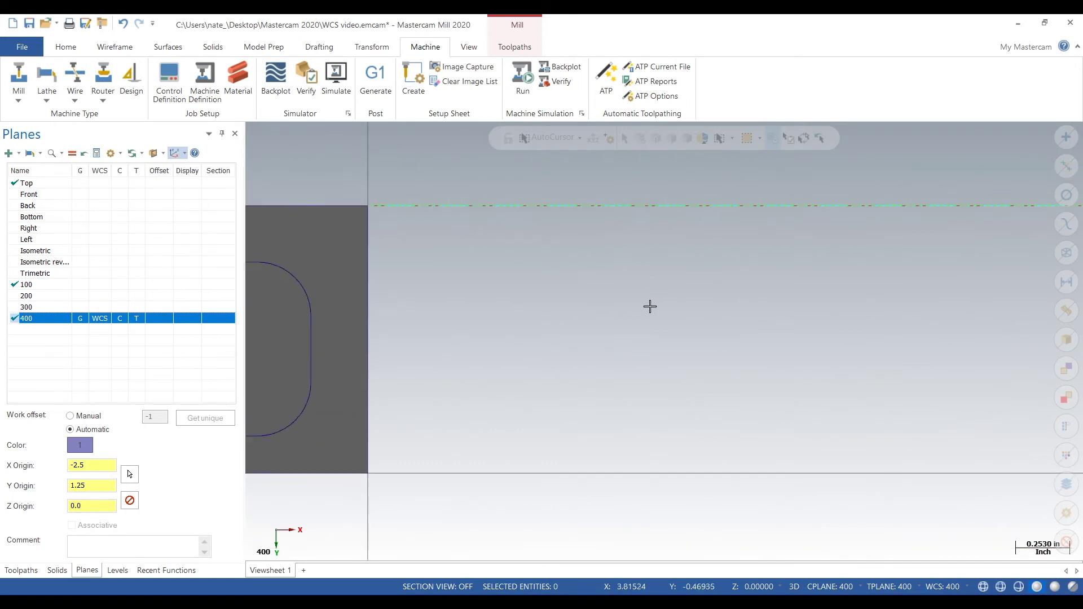
scroll(438, 318, "up", 2)
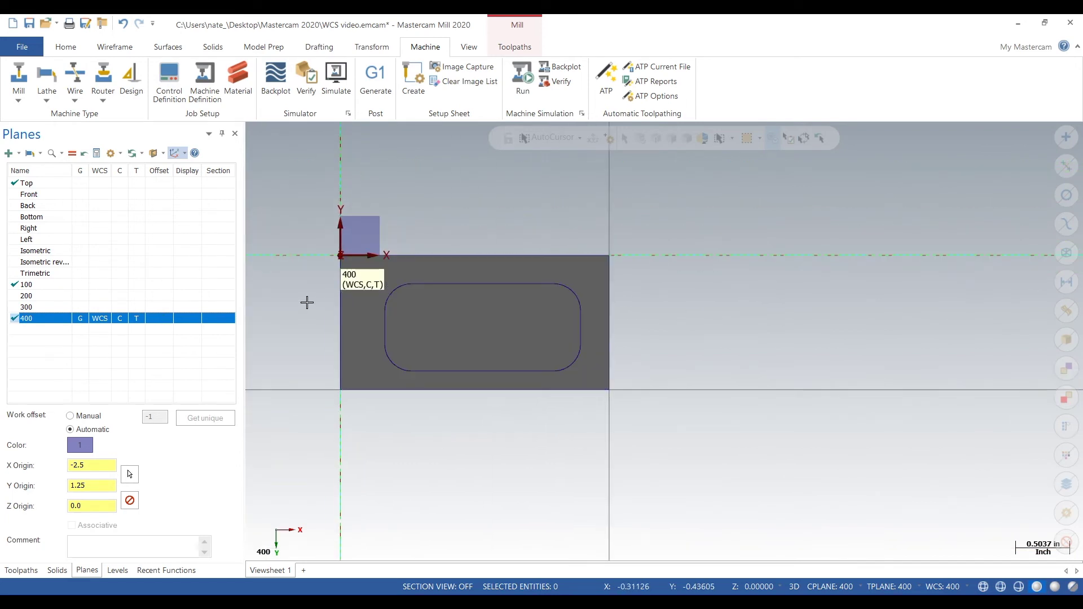
scroll(307, 303, "up", 1)
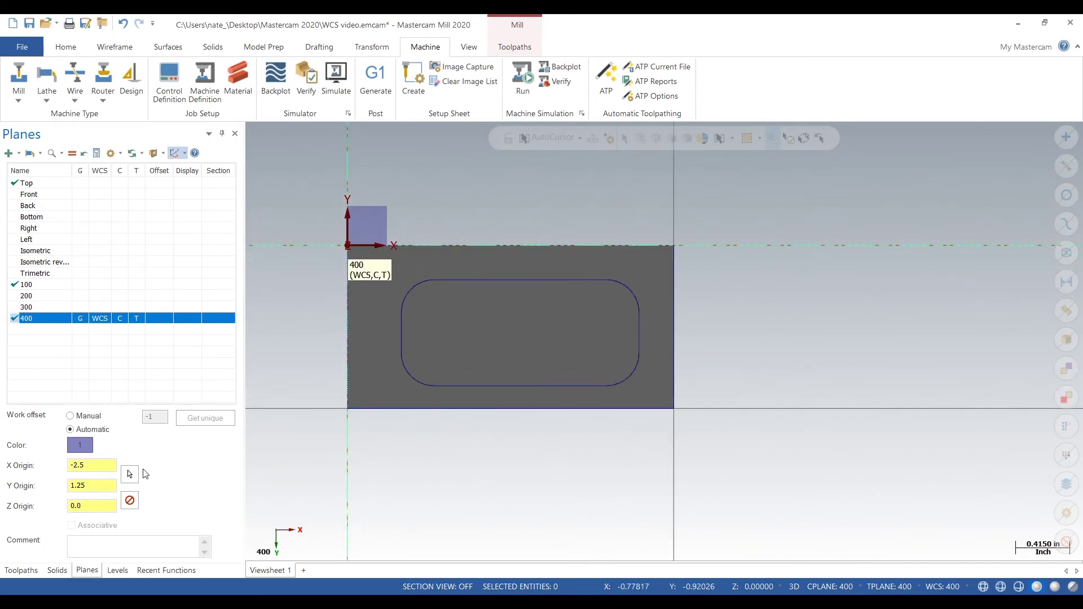
left_click(117, 571)
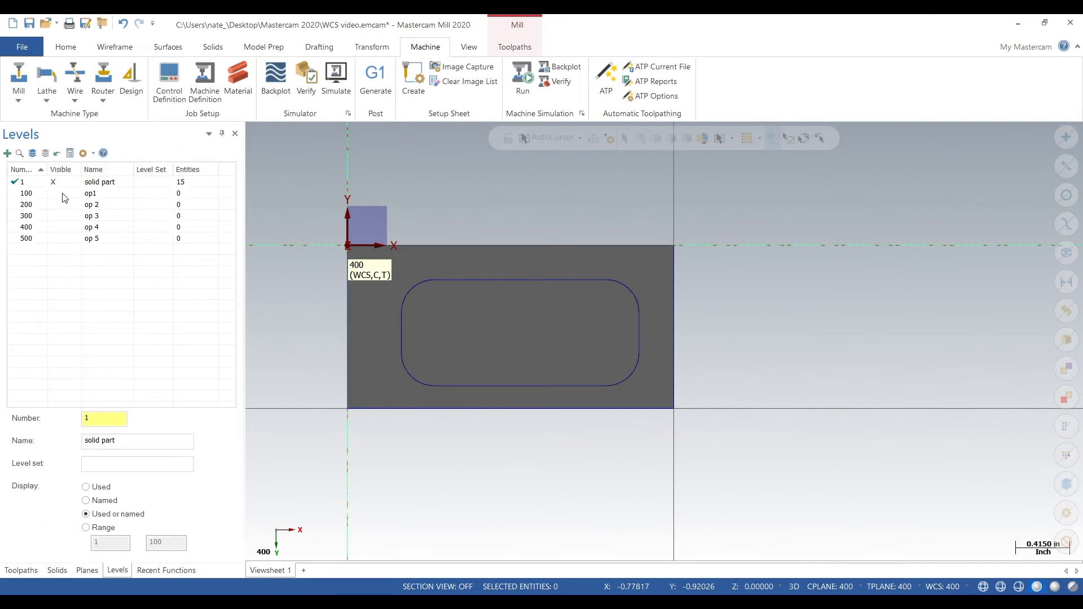
Make plane 100 the WCS, construction and tool plane again
left_click(87, 571)
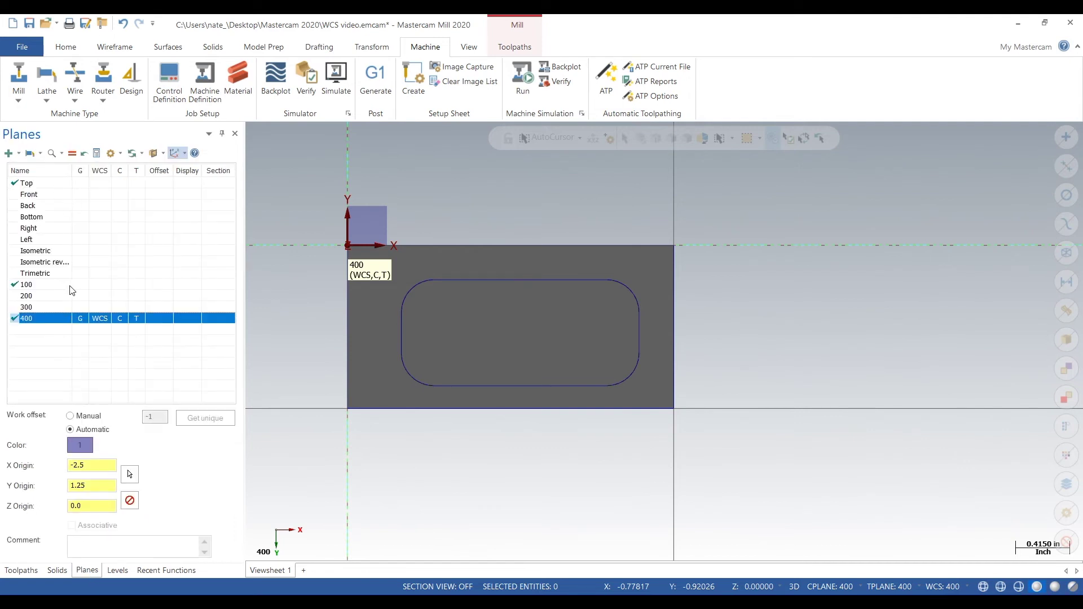
left_click(79, 287)
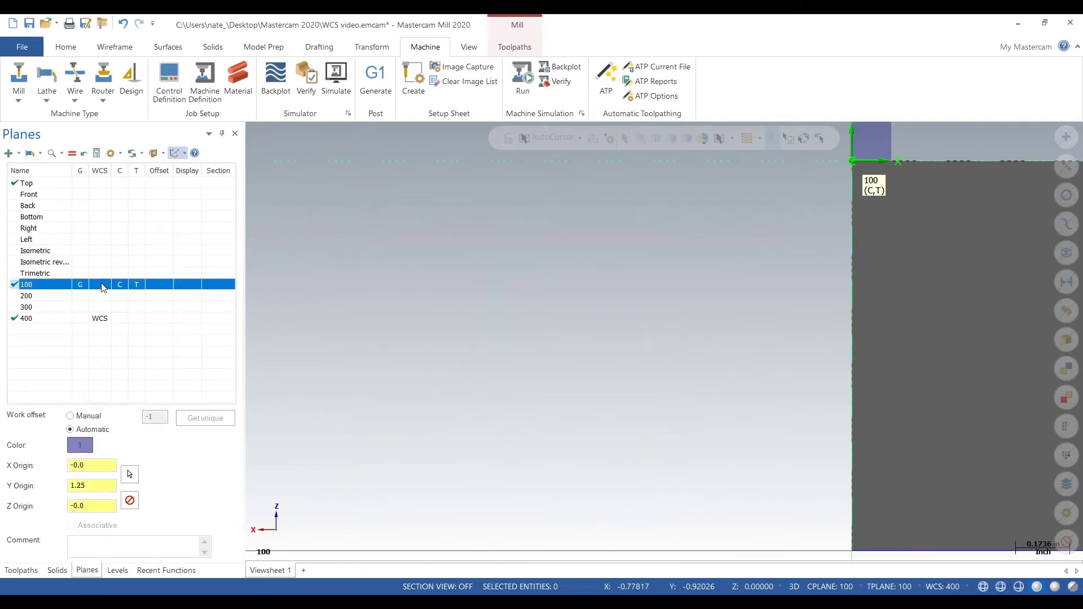
left_click(103, 287)
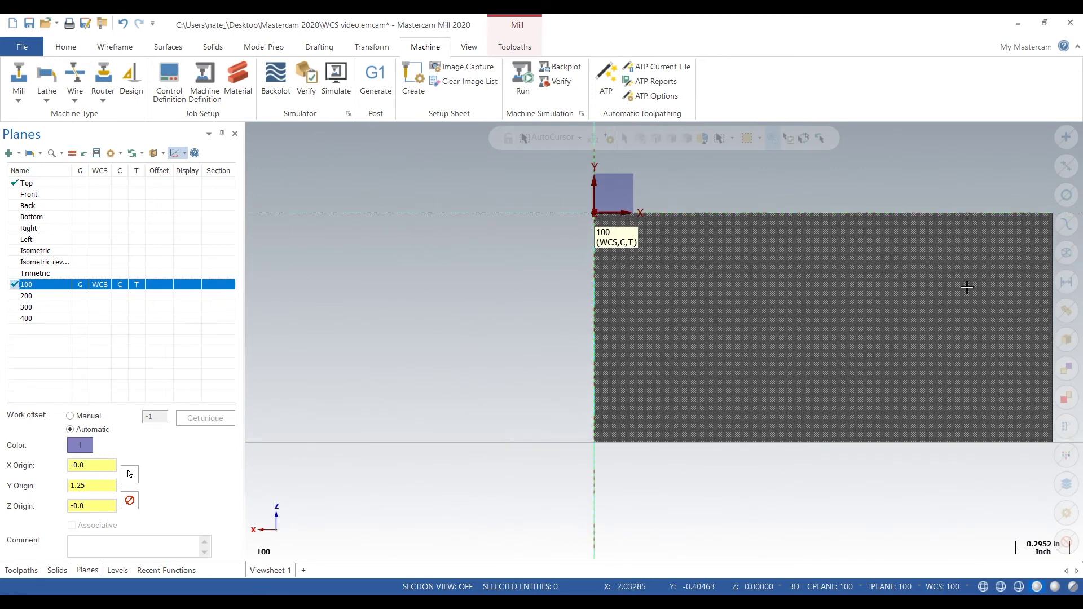
Make level 100 op1 visible and select toolpath group 100
left_click(125, 571)
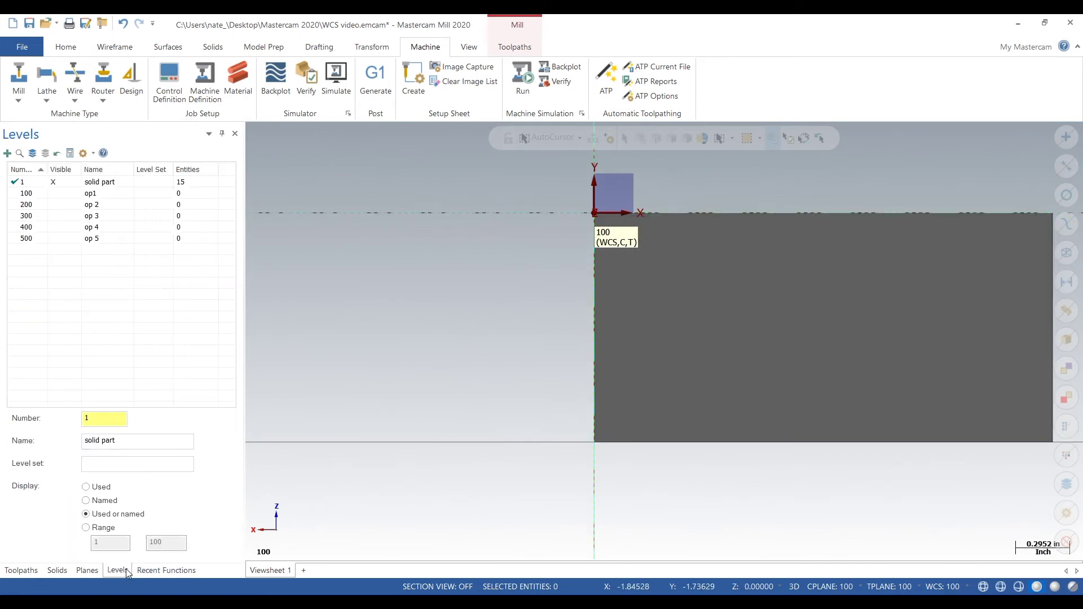
left_click(61, 195)
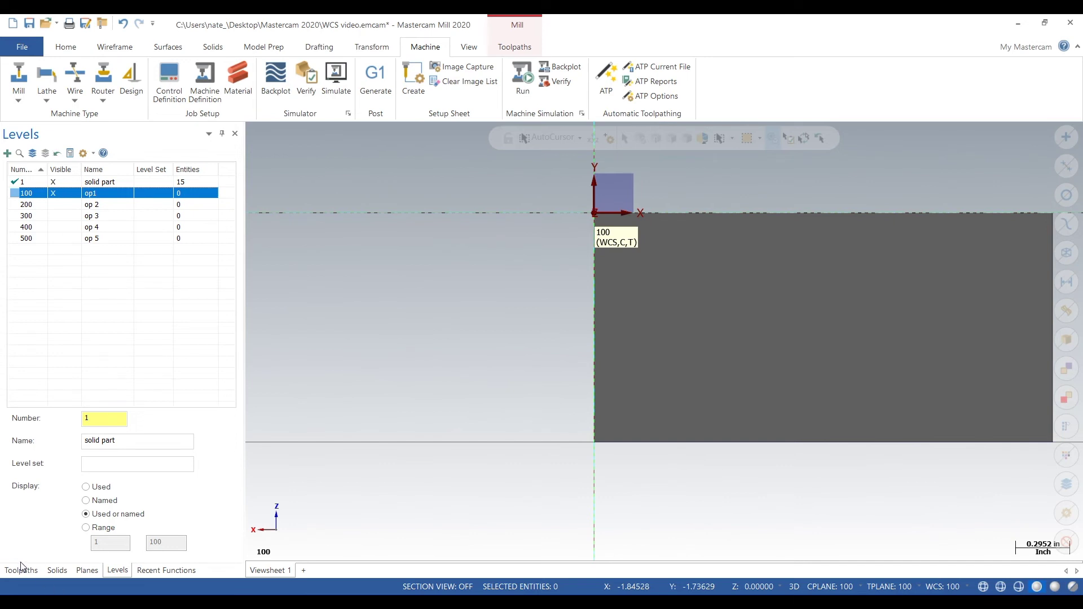
left_click(42, 206)
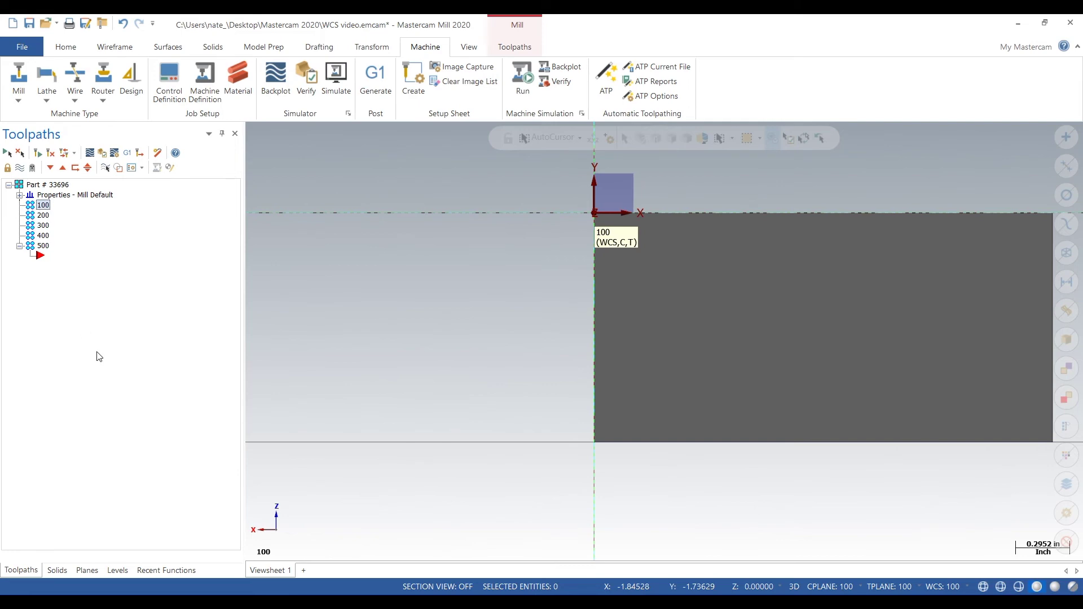
Make plane 300 the work coordinate system, construction plane and tool plane
left_click(86, 570)
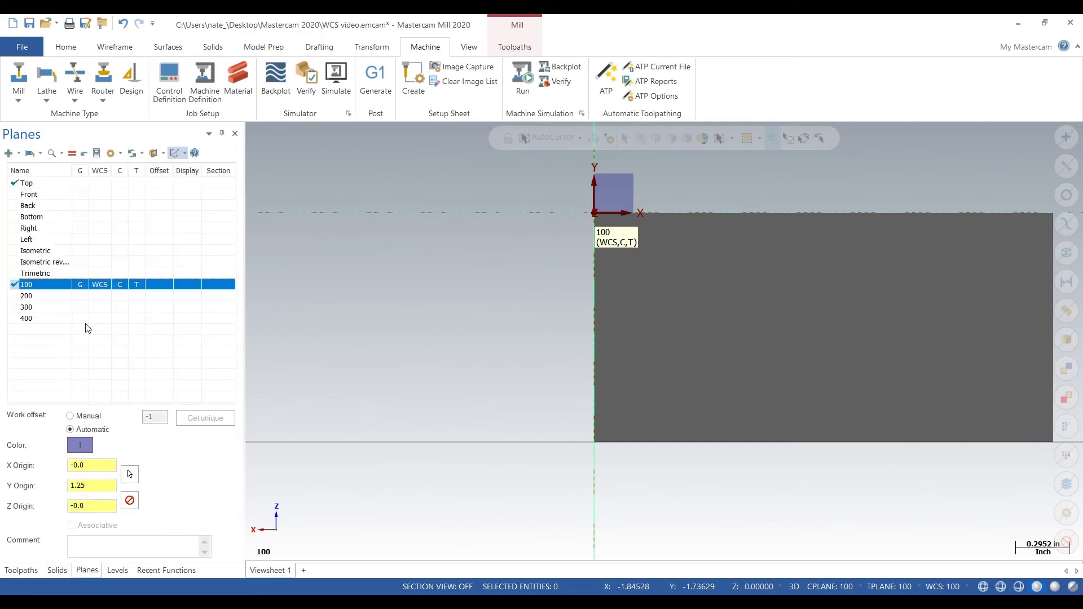
left_click(81, 308)
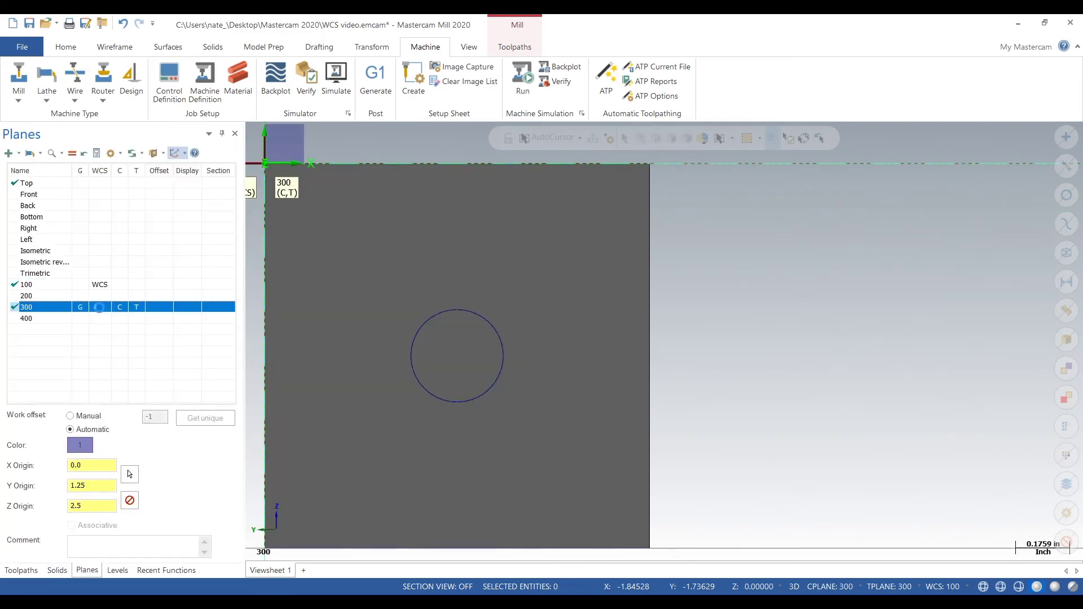
left_click(100, 307)
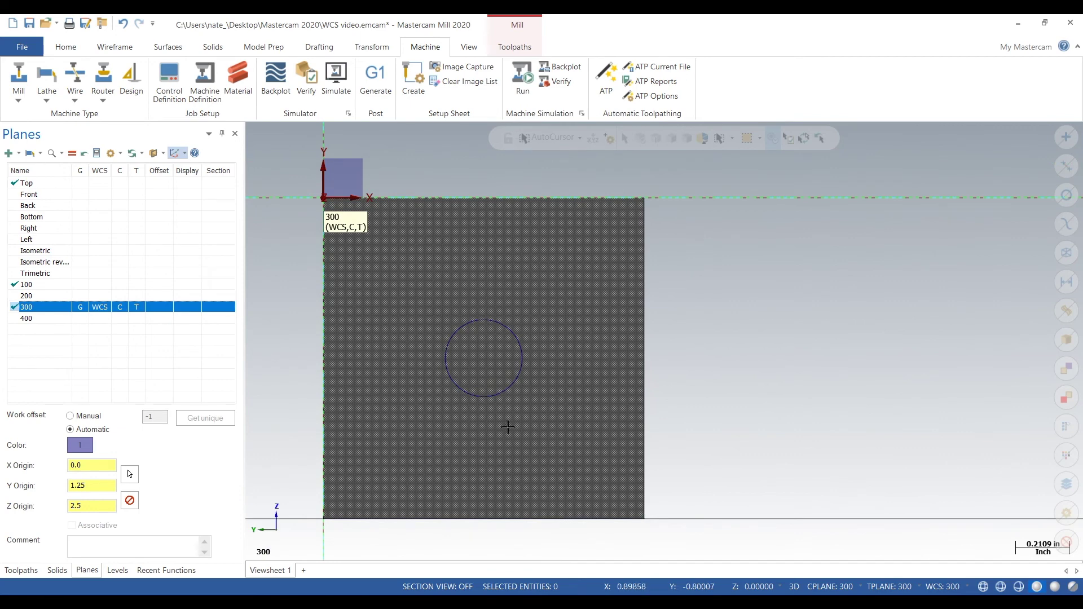
Make level 300 op 3 current and hide level op1, keeping the solid part level visible
left_click(119, 570)
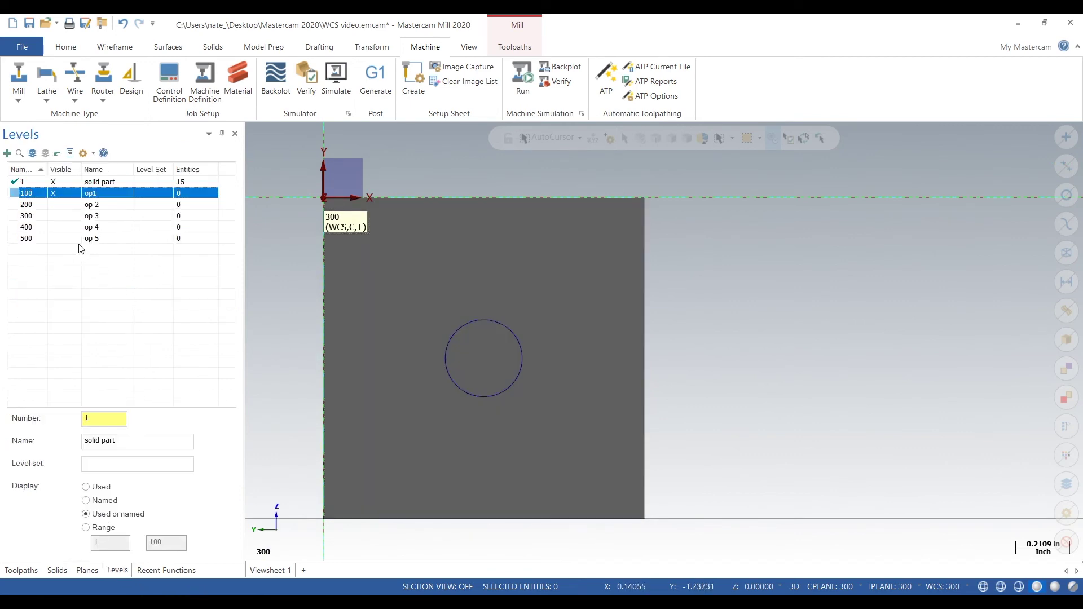
left_click(40, 217)
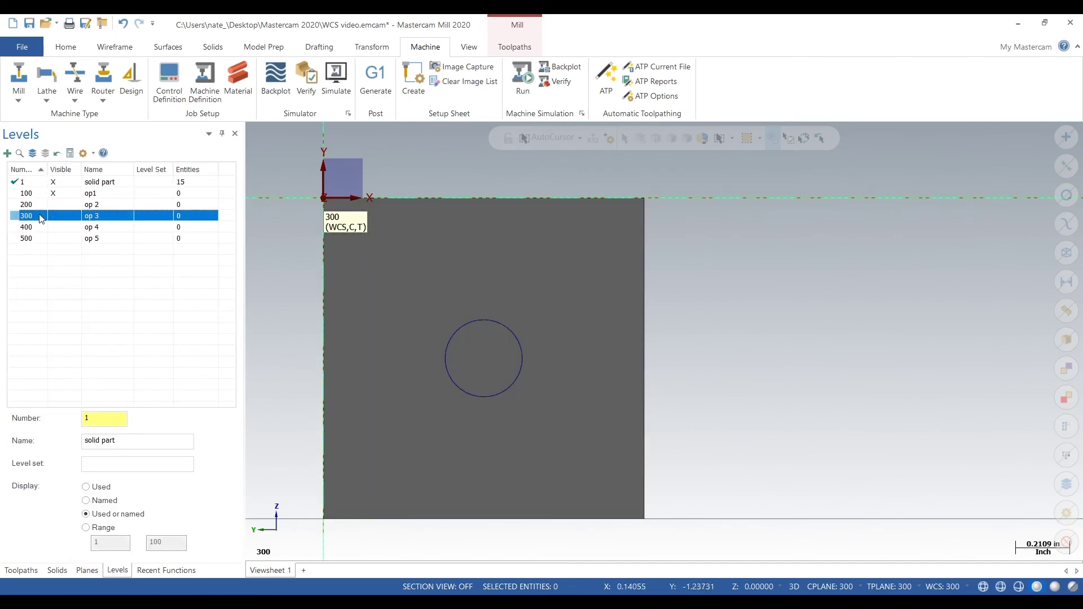
left_click(67, 194)
left_click(67, 182)
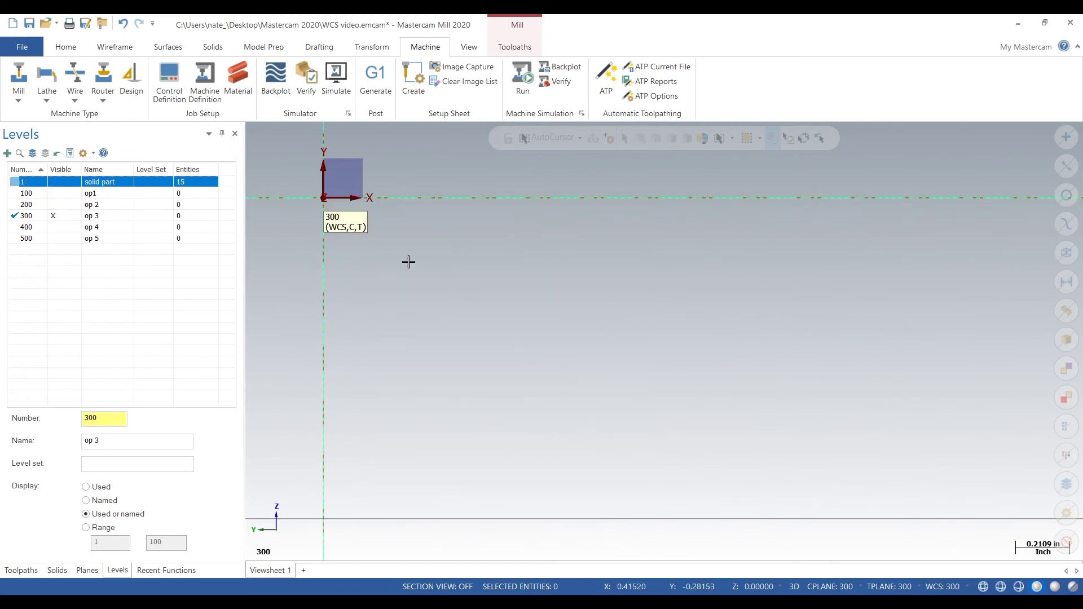
left_click(72, 184)
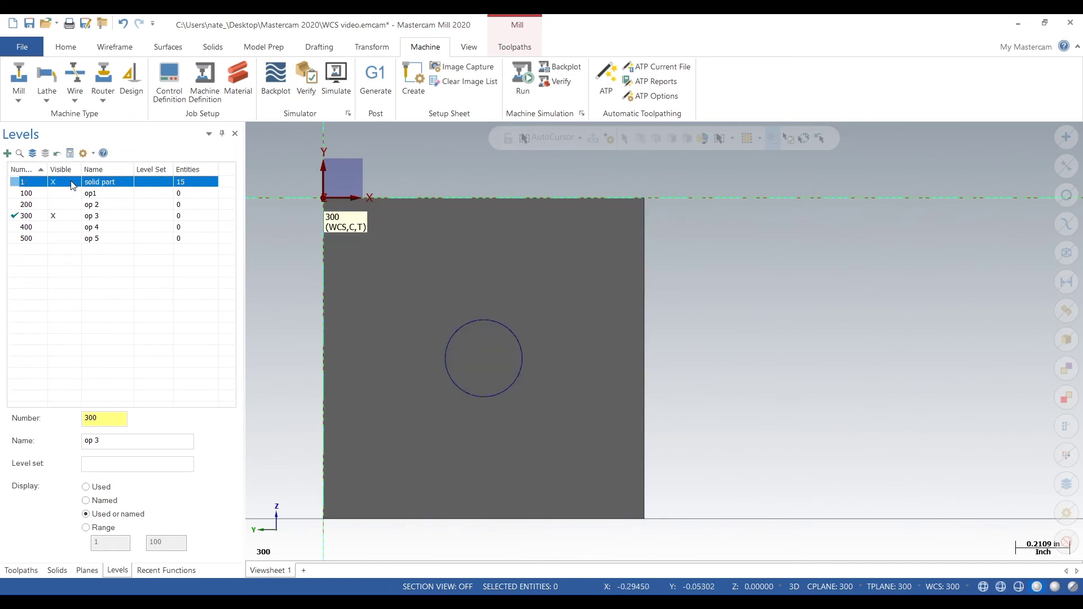
left_click(23, 570)
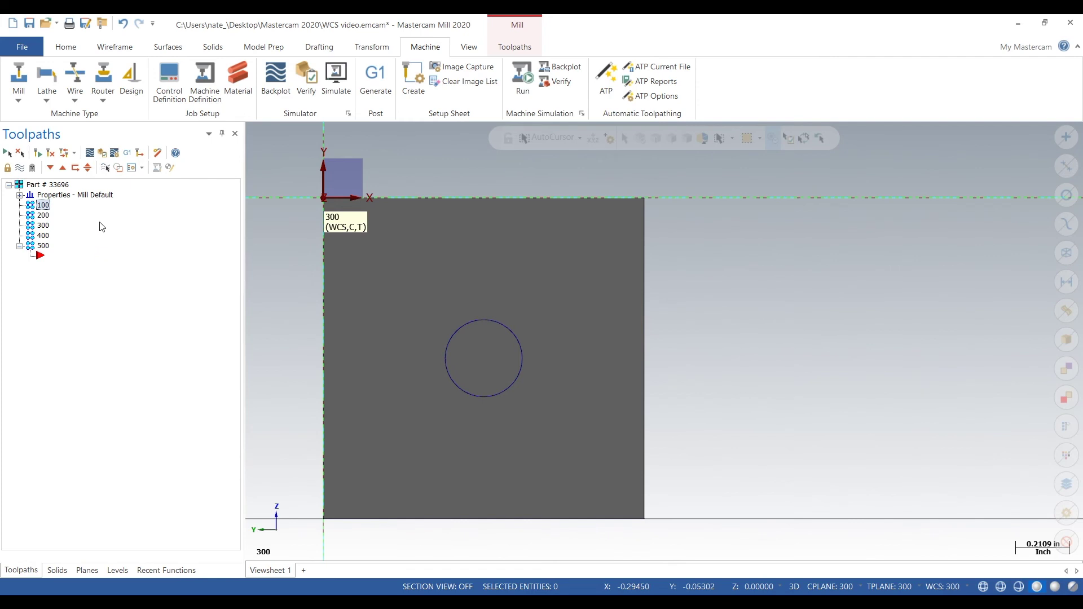
Select toolpath group 300 and tilt the view to see the block in 3D
left_click(43, 226)
mouse_move(803, 428)
middle_mouse_down()
mouse_move(798, 367)
mouse_move(784, 374)
mouse_move(790, 406)
mouse_move(788, 367)
mouse_move(914, 321)
mouse_move(893, 277)
mouse_move(829, 261)
mouse_move(794, 300)
mouse_move(769, 358)
mouse_move(788, 223)
middle_mouse_up()
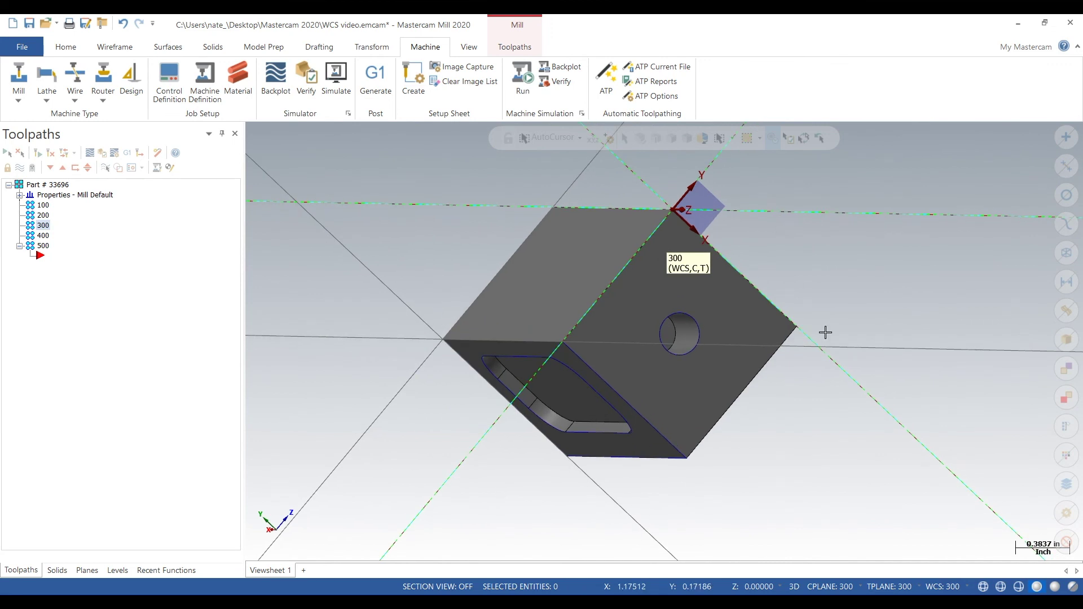